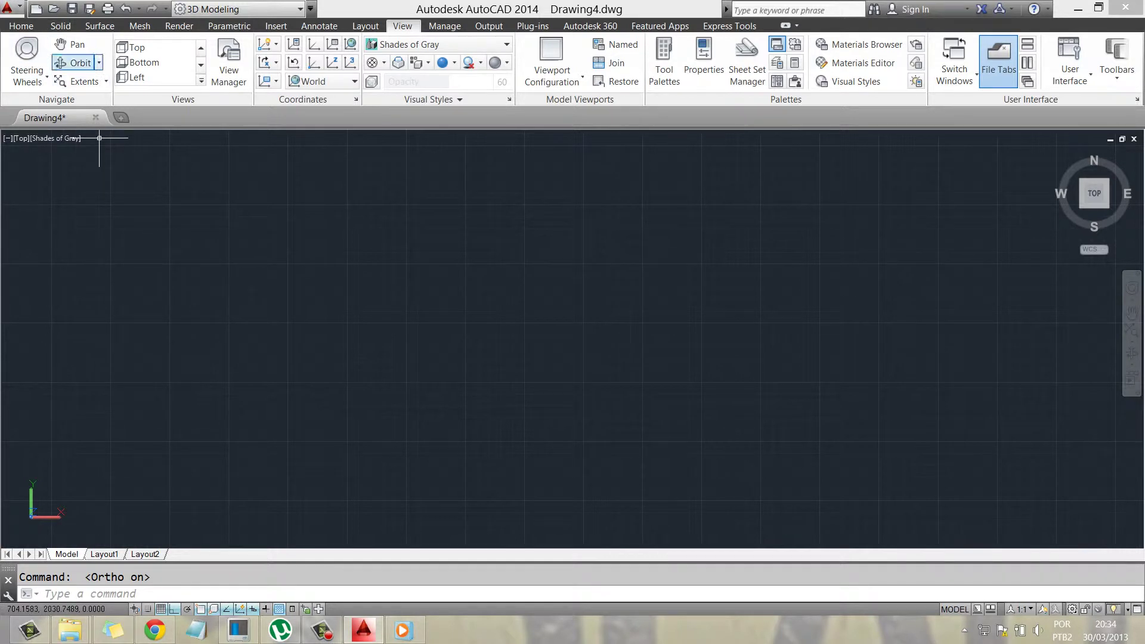
Set the Polysolid wall height to 3, then cancel the command without drawing a wall
{"action": "left_click", "coordinate": [21, 26]}
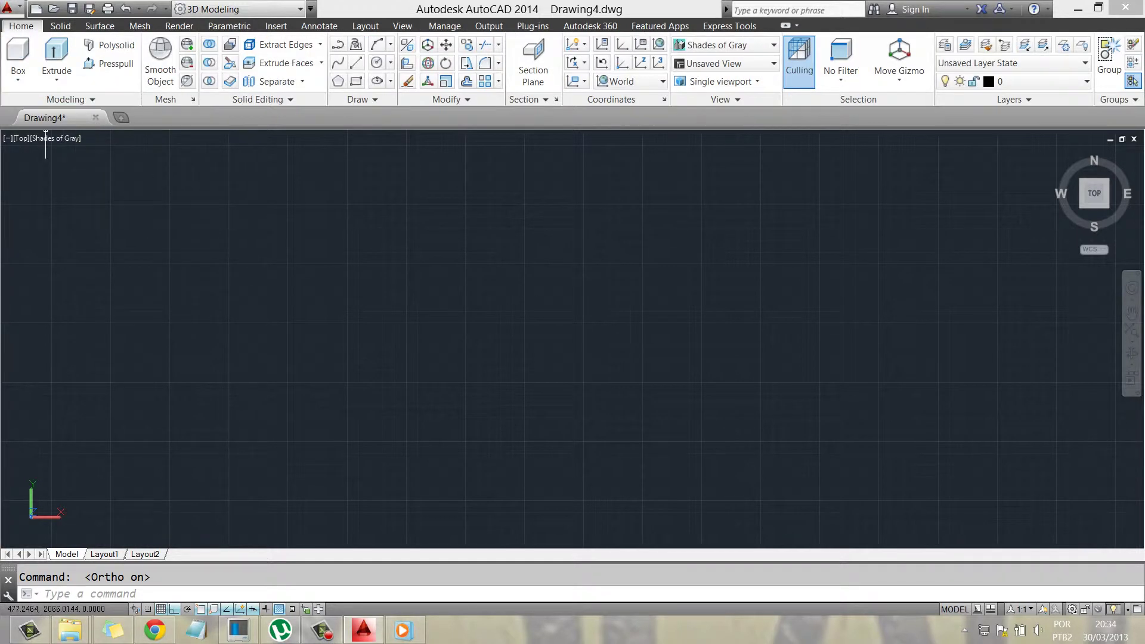
{"action": "left_click", "coordinate": [110, 45]}
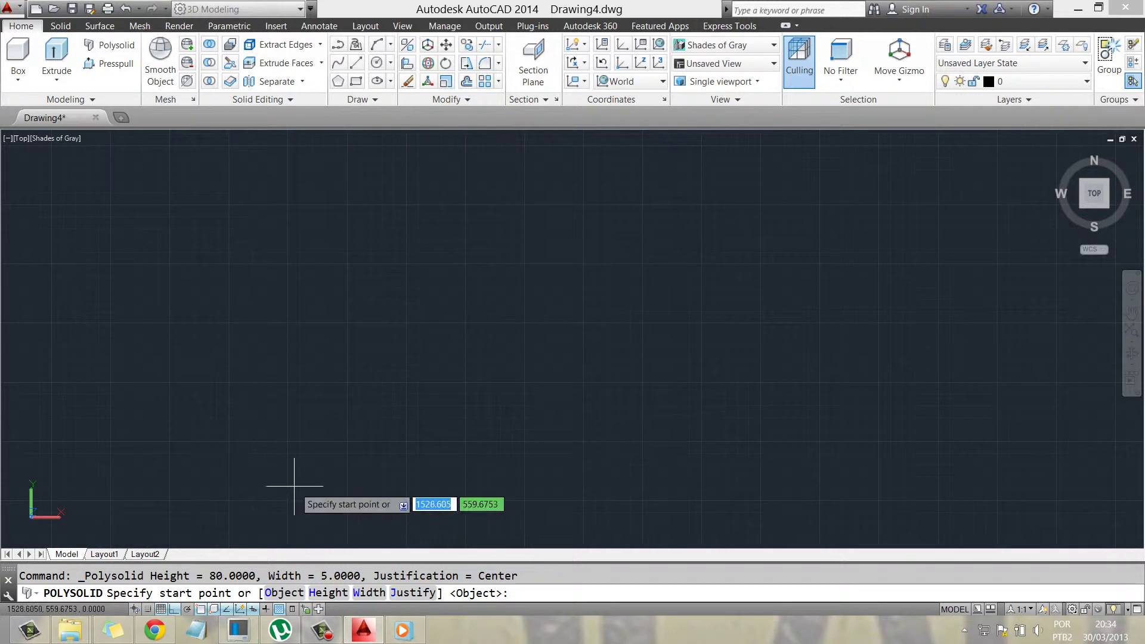
{"action": "type", "text": "h"}
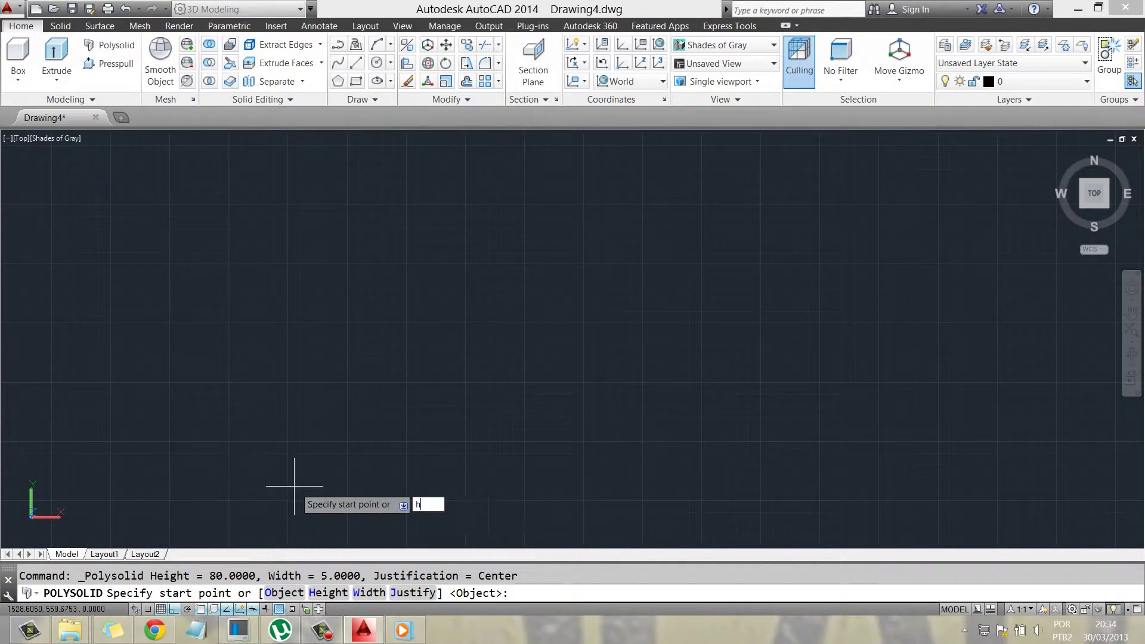
{"action": "key", "text": "Return"}
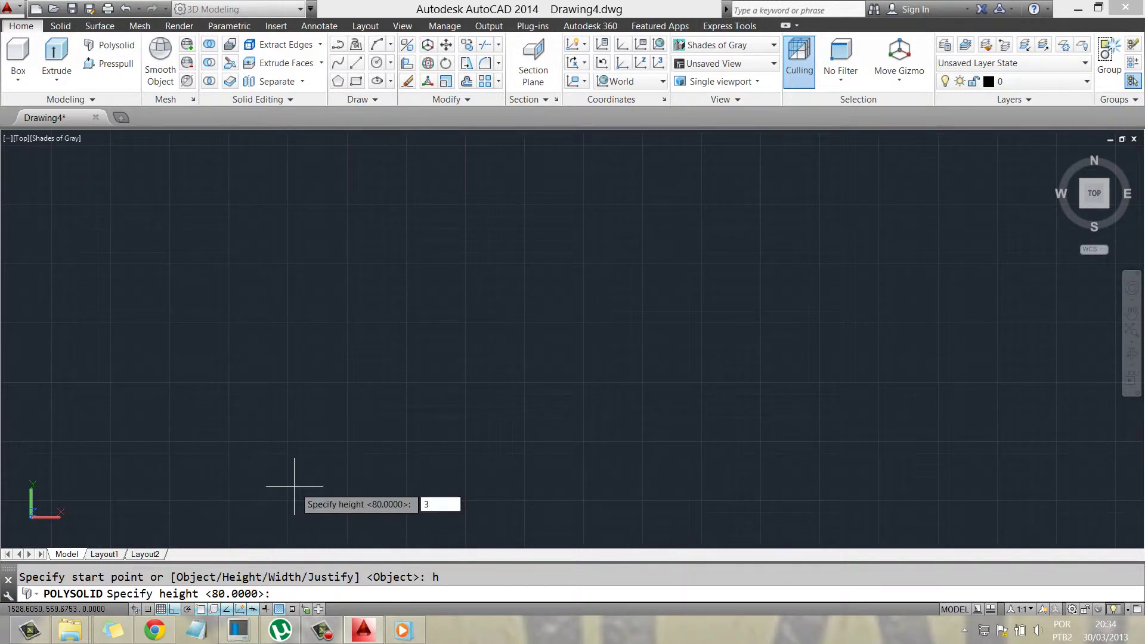
{"action": "key", "text": "Return"}
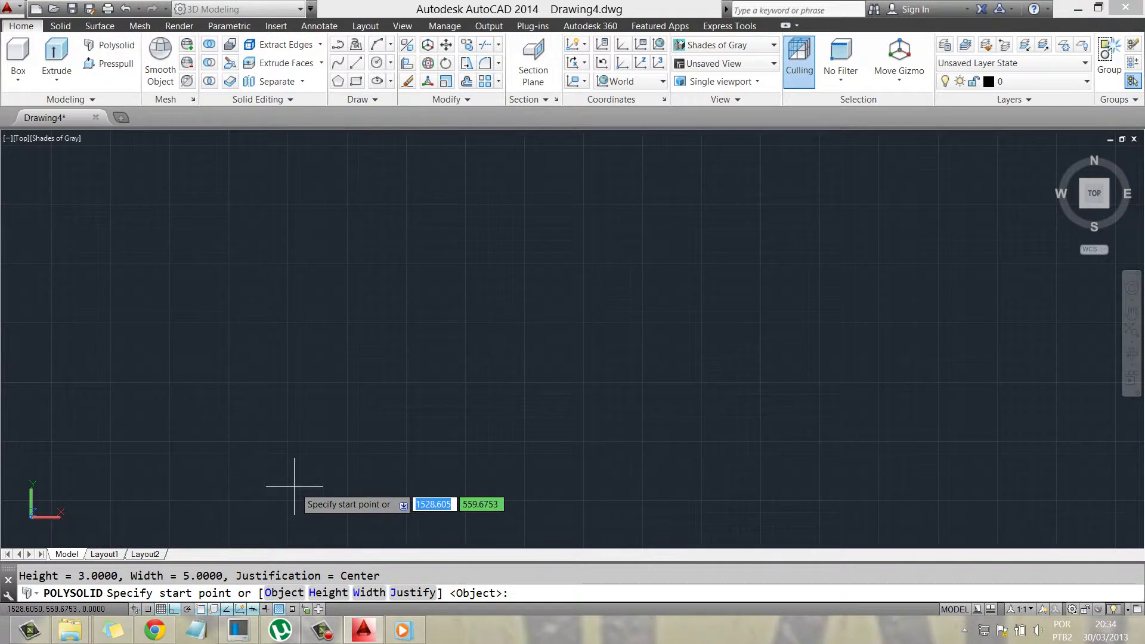
{"action": "key", "text": "Escape"}
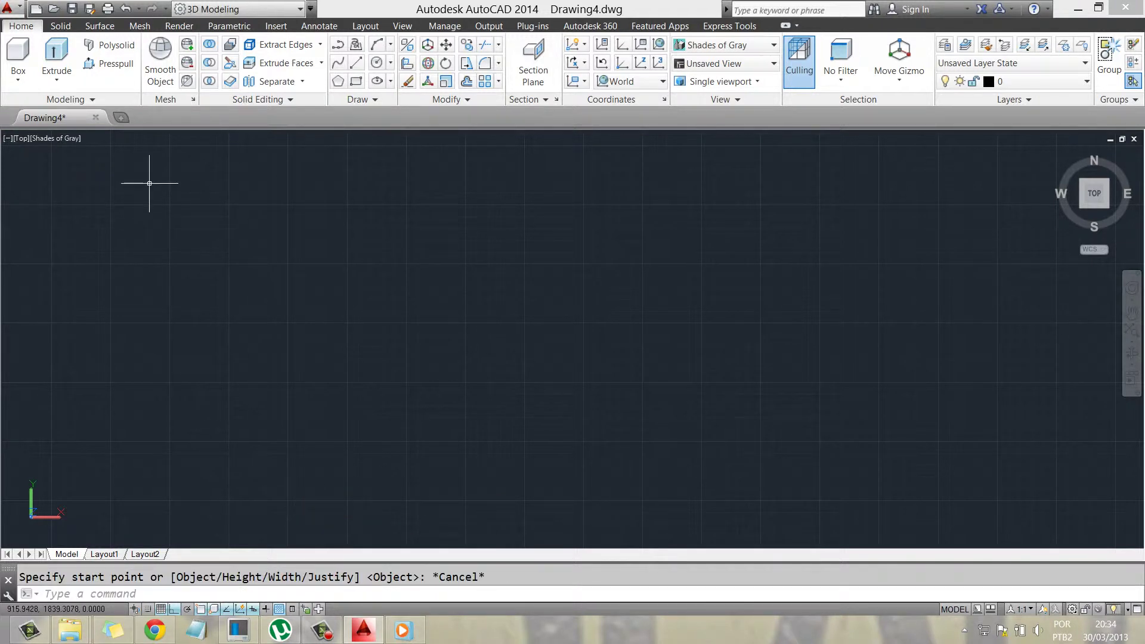
Set the drawing units to 0.00 length precision and Centimeters insertion scale
{"action": "left_click", "coordinate": [9, 9]}
{"action": "mouse_move", "coordinate": [53, 331]}
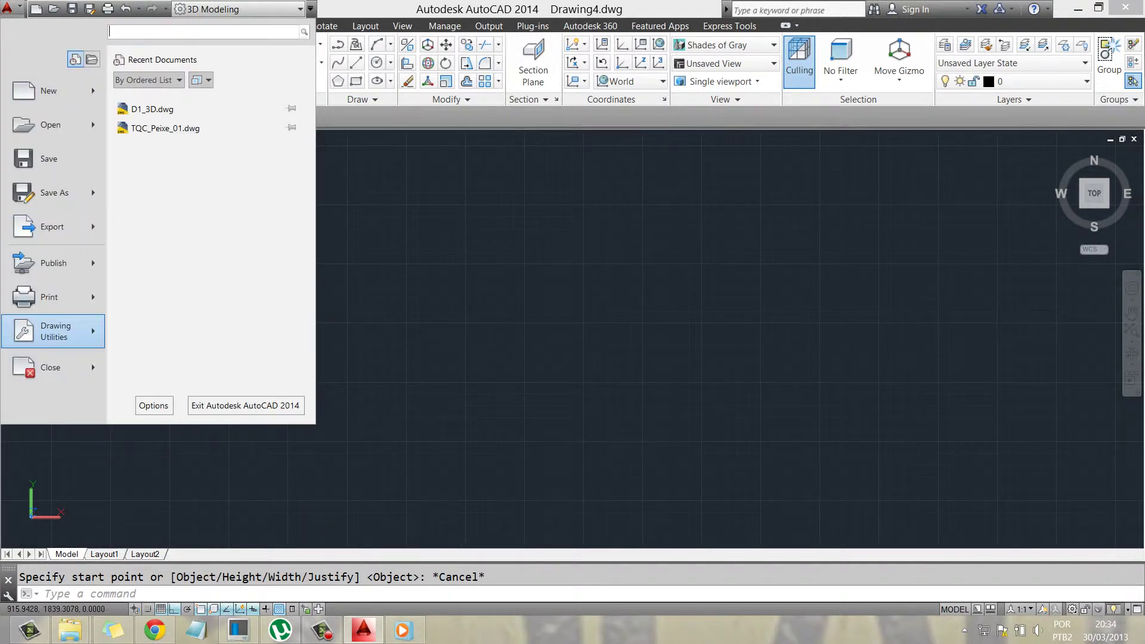
{"action": "left_click", "coordinate": [185, 152]}
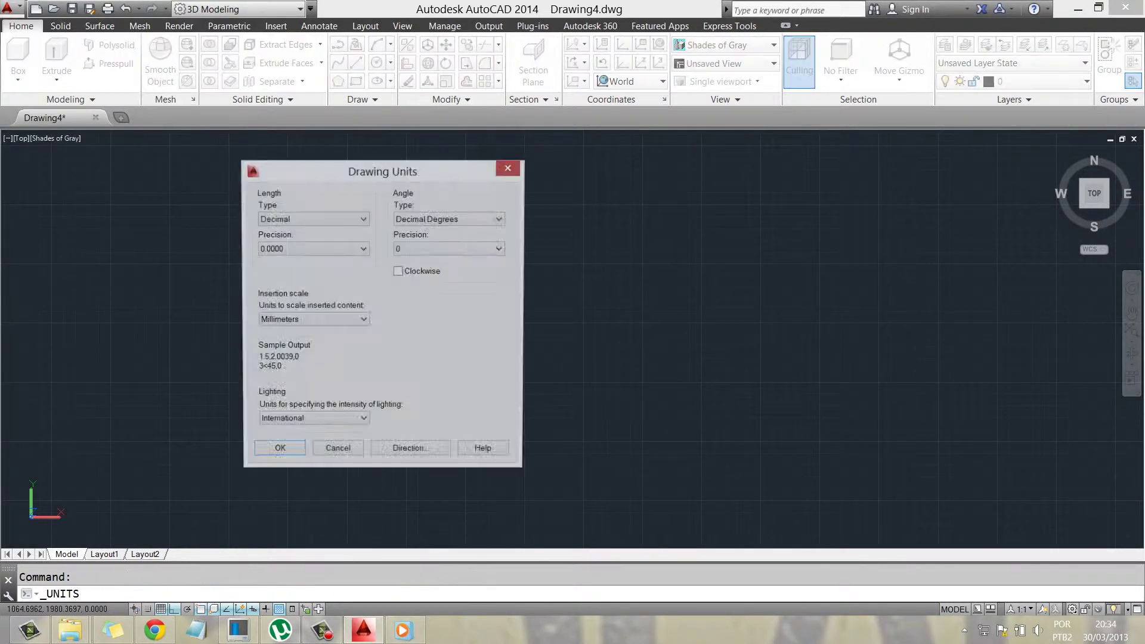
{"action": "left_click", "coordinate": [312, 249]}
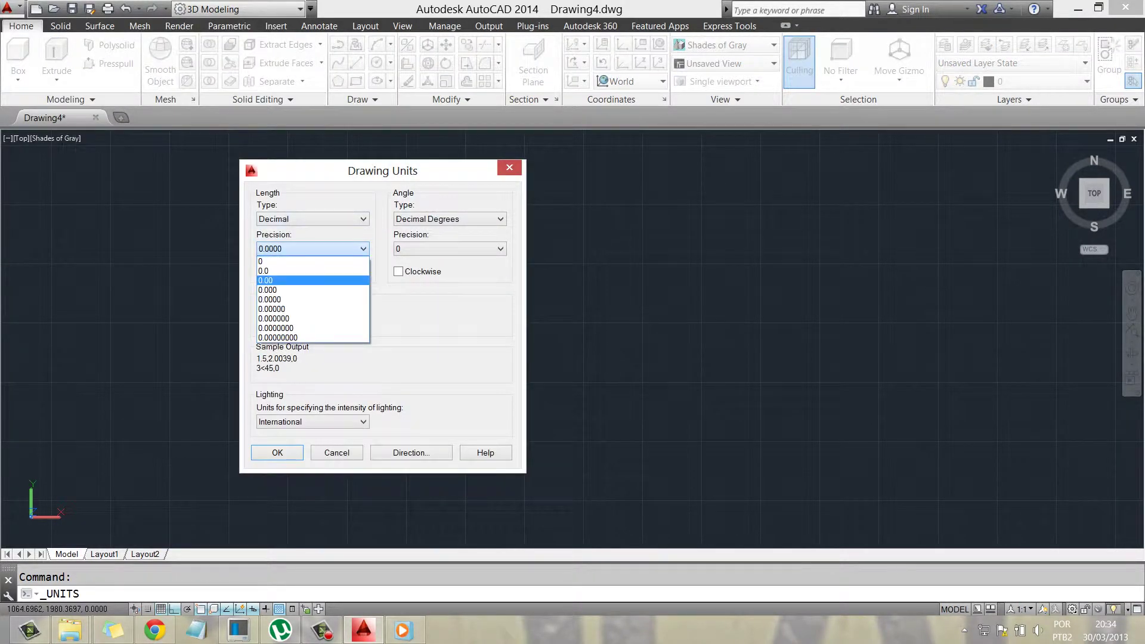
{"action": "left_click", "coordinate": [299, 280]}
{"action": "left_click", "coordinate": [313, 320]}
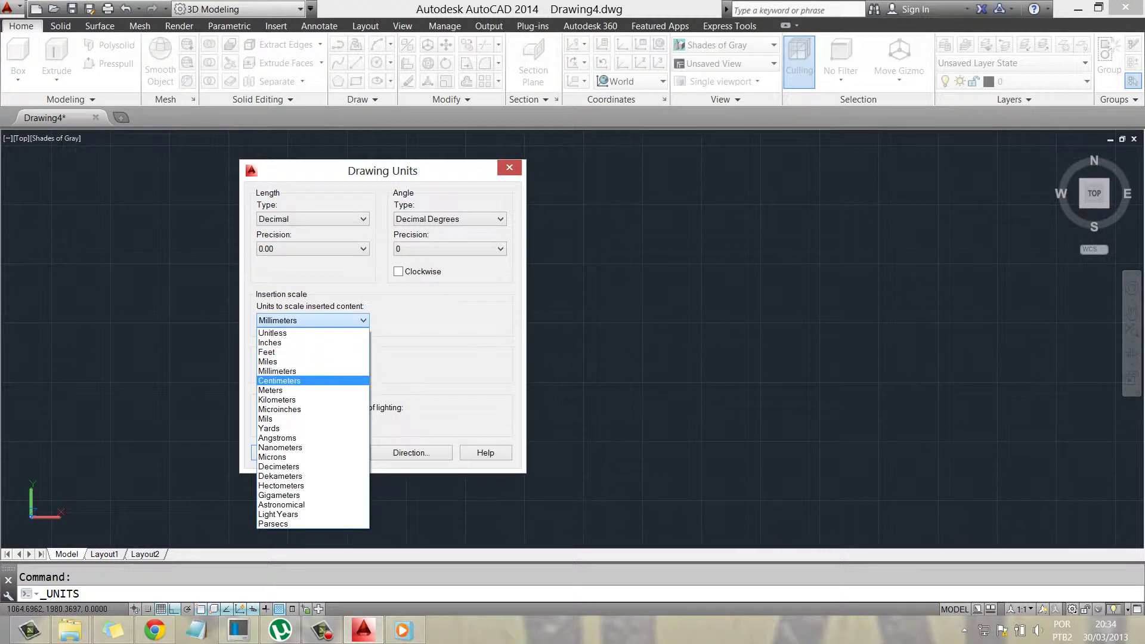
{"action": "left_click", "coordinate": [292, 382]}
{"action": "key", "text": "Return"}
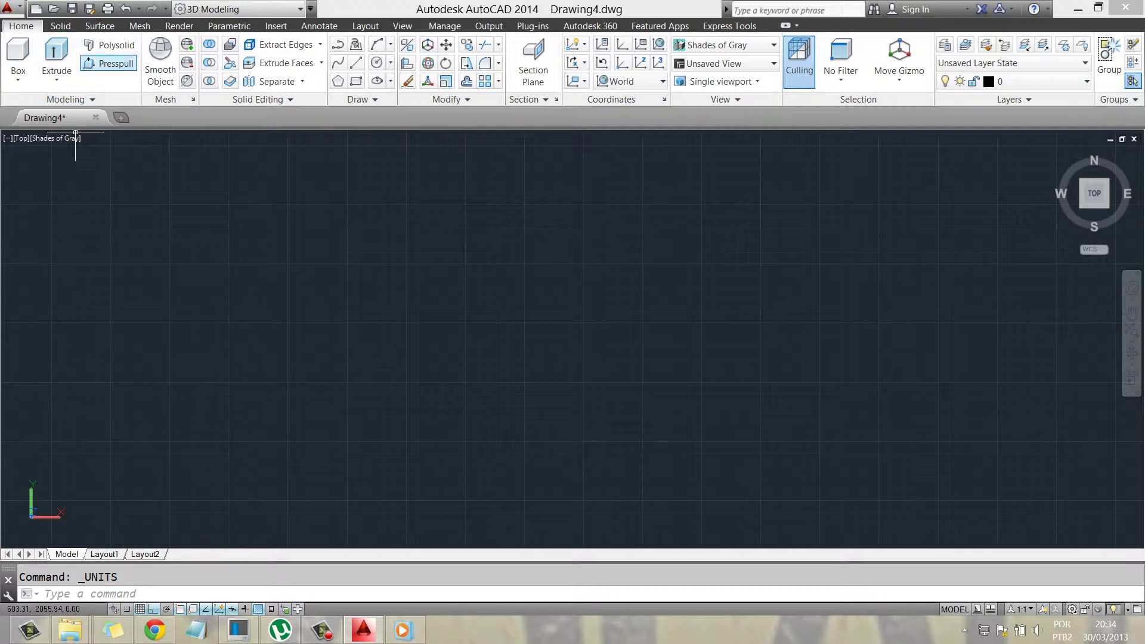
Set Polysolid height 3 and width 0.25, then abandon a two-point trial wall
{"action": "left_click", "coordinate": [109, 45]}
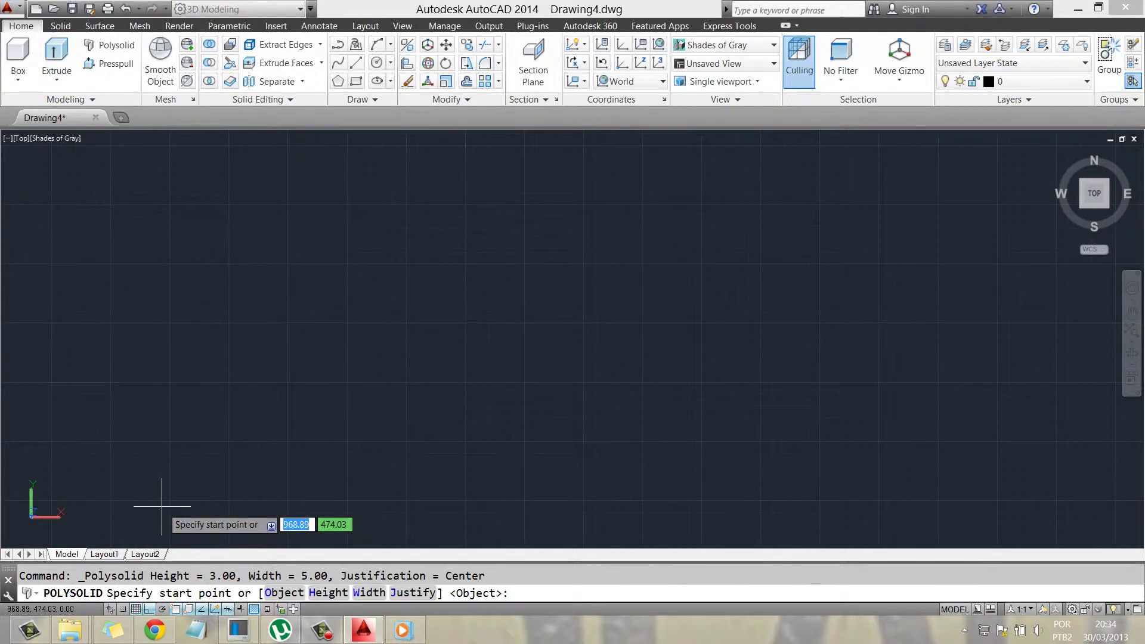
{"action": "type", "text": "h"}
{"action": "key", "text": "Return"}
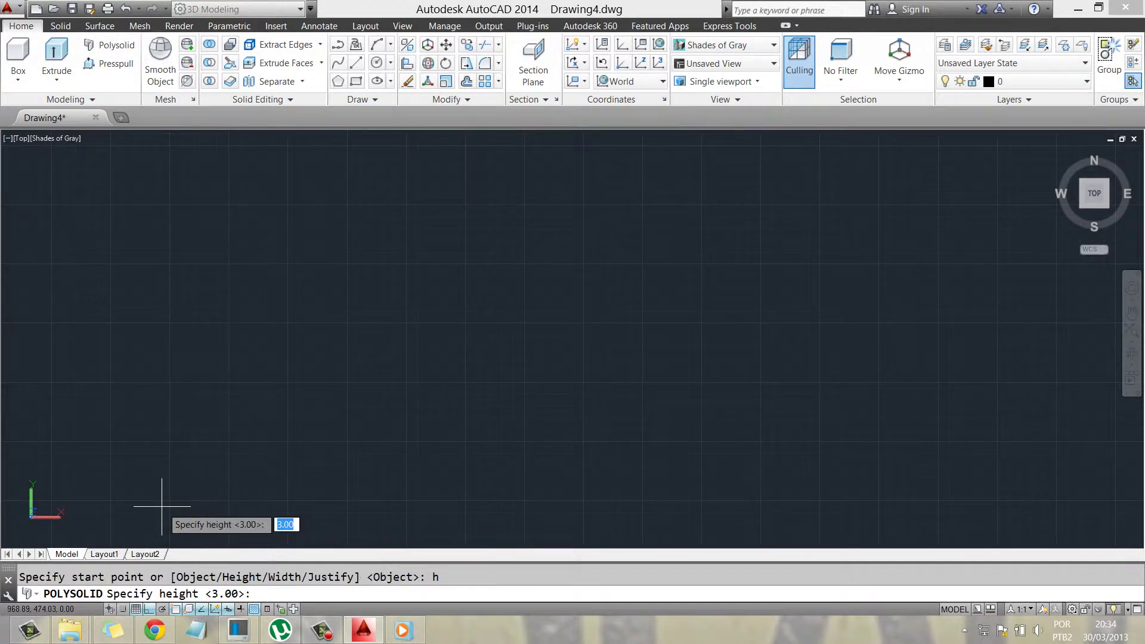
{"action": "key", "text": "Return"}
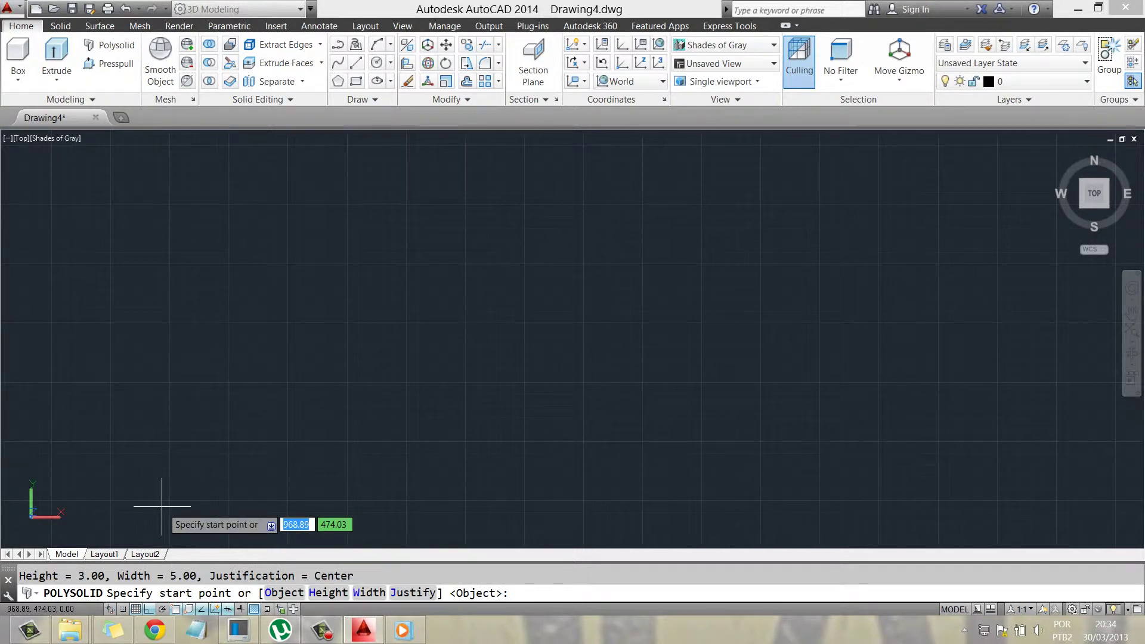
{"action": "type", "text": "w"}
{"action": "key", "text": "Return"}
{"action": "type", "text": "0.25"}
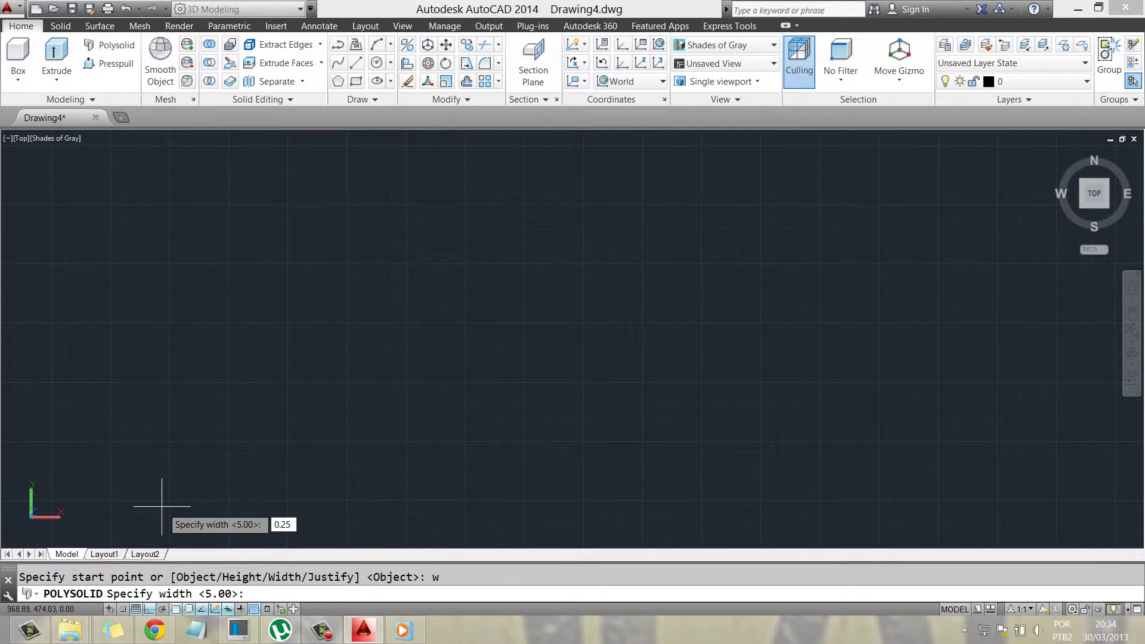
{"action": "key", "text": "Return"}
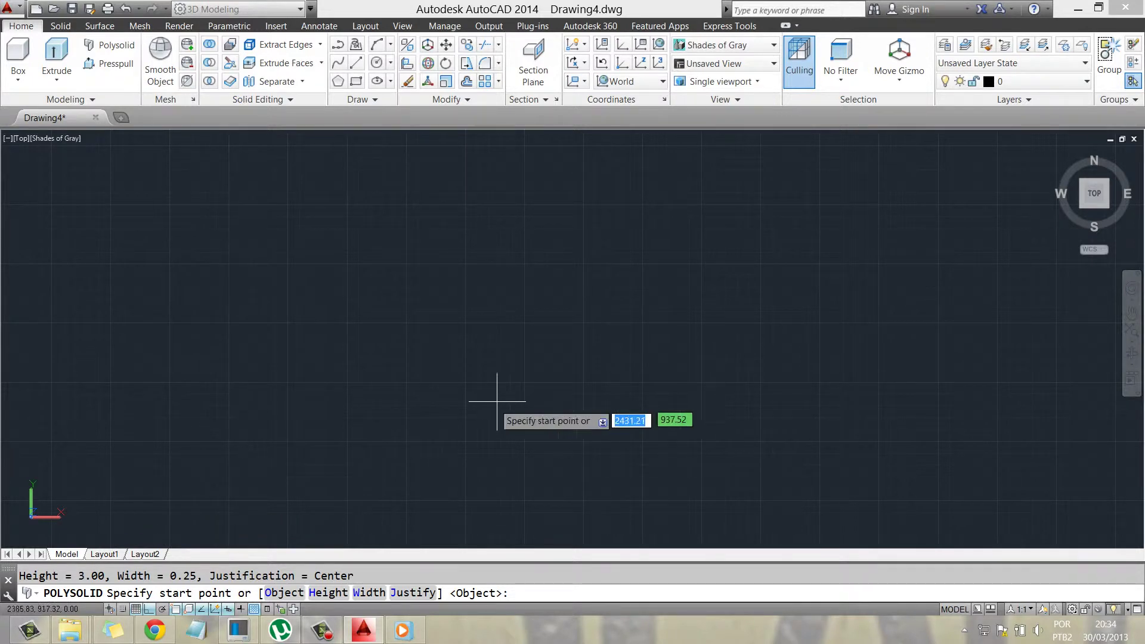
{"action": "left_click", "coordinate": [419, 416]}
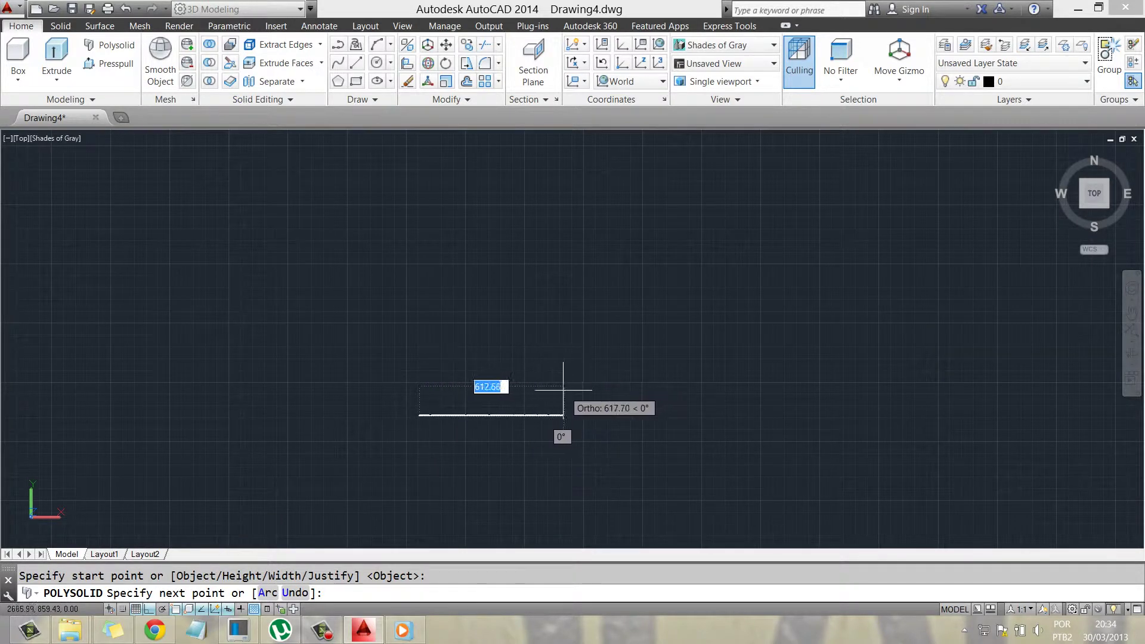
{"action": "left_click", "coordinate": [593, 390]}
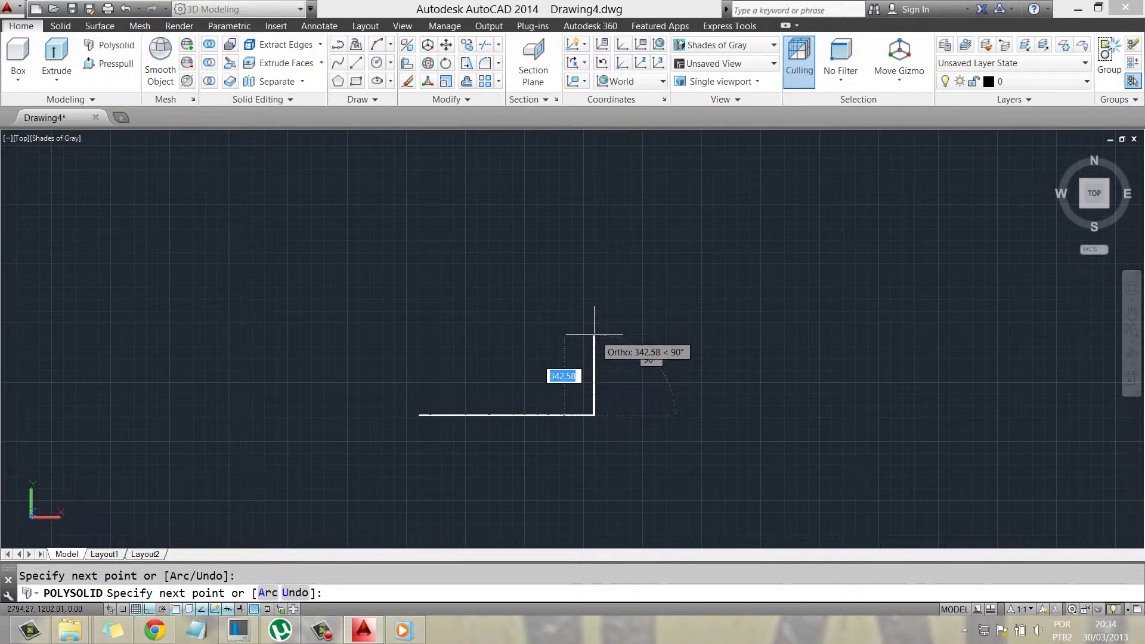
{"action": "key", "text": "Escape"}
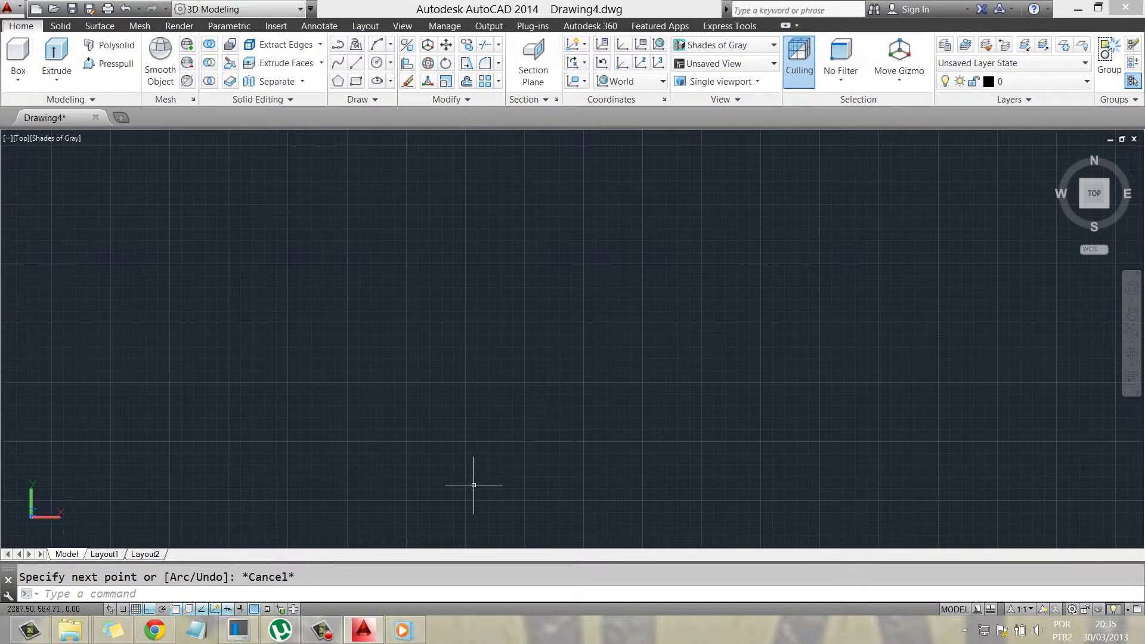
Draw a single straight polysolid wall 15 units long
{"action": "key", "text": "Return"}
{"action": "left_click", "coordinate": [437, 427]}
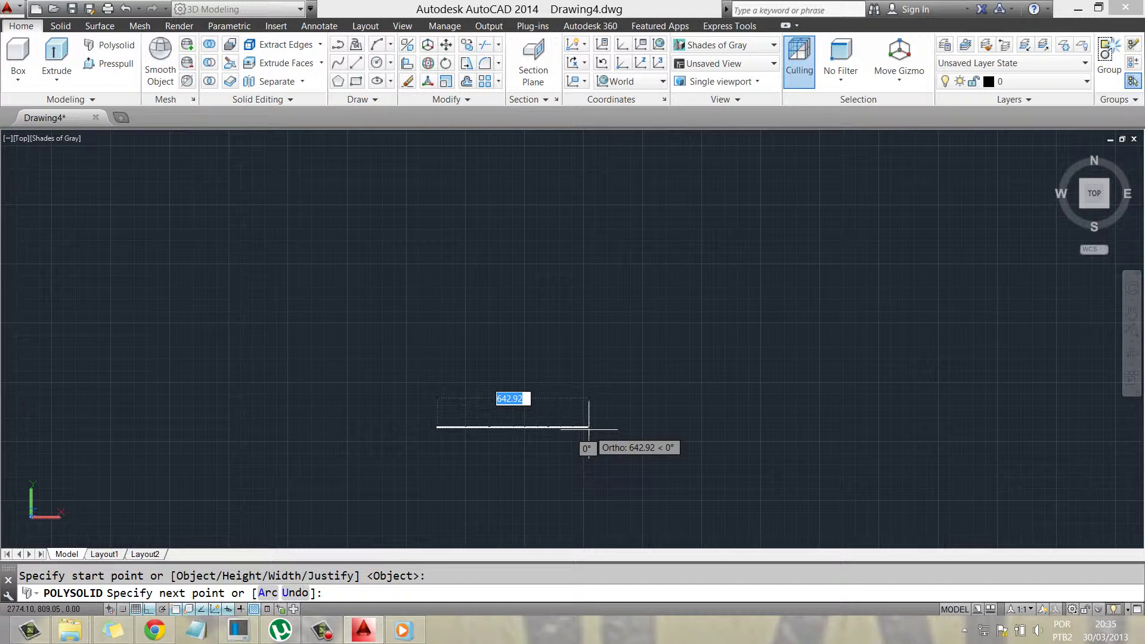
{"action": "type", "text": "15"}
{"action": "key", "text": "Return"}
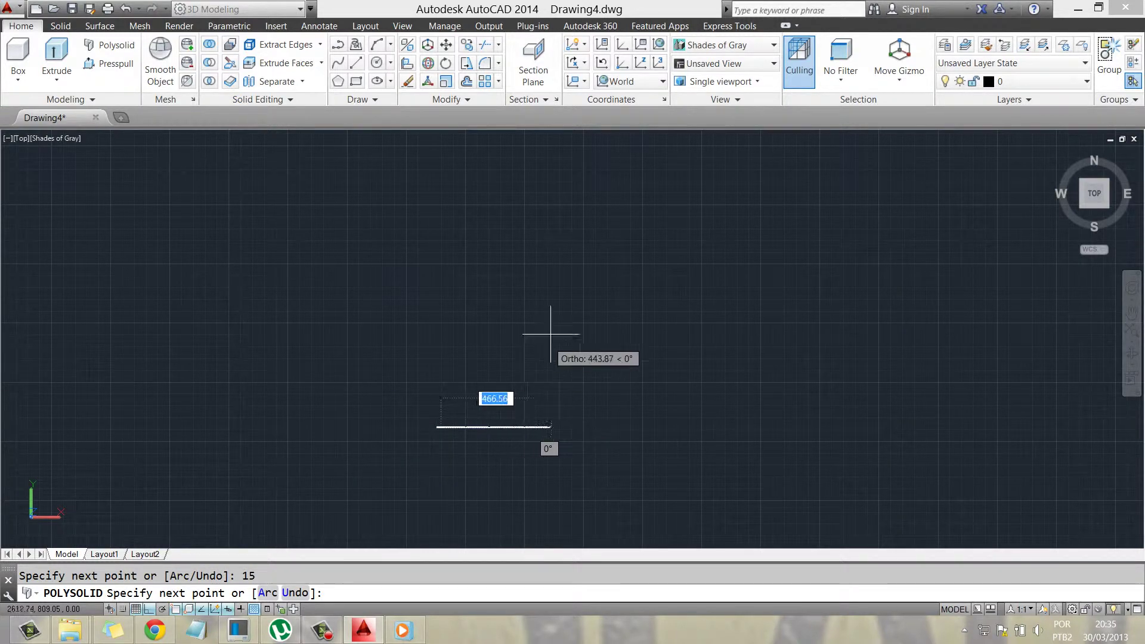
{"action": "scroll", "coordinate": [420, 417], "scroll_direction": "up", "scroll_amount": 3}
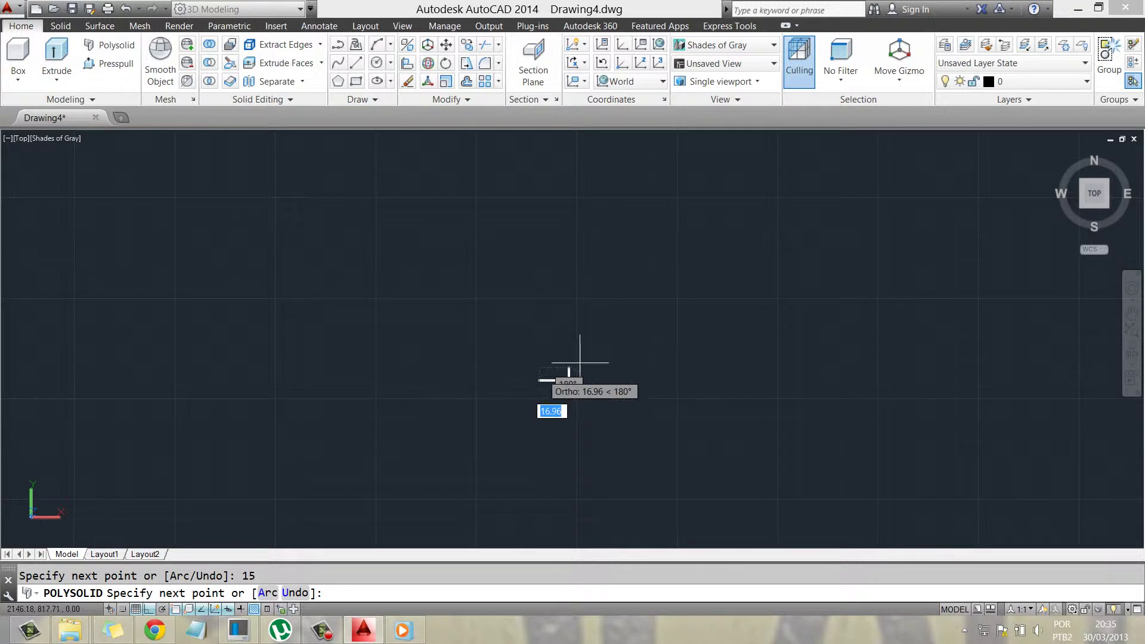
{"action": "scroll", "coordinate": [582, 360], "scroll_direction": "up", "scroll_amount": 5}
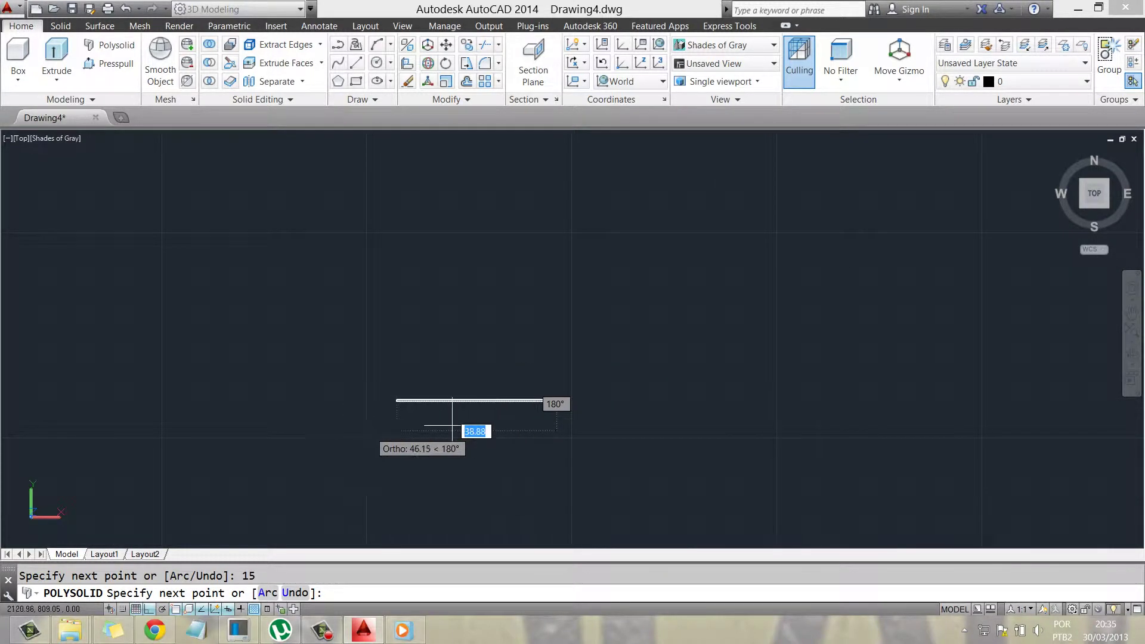
{"action": "key", "text": "Return"}
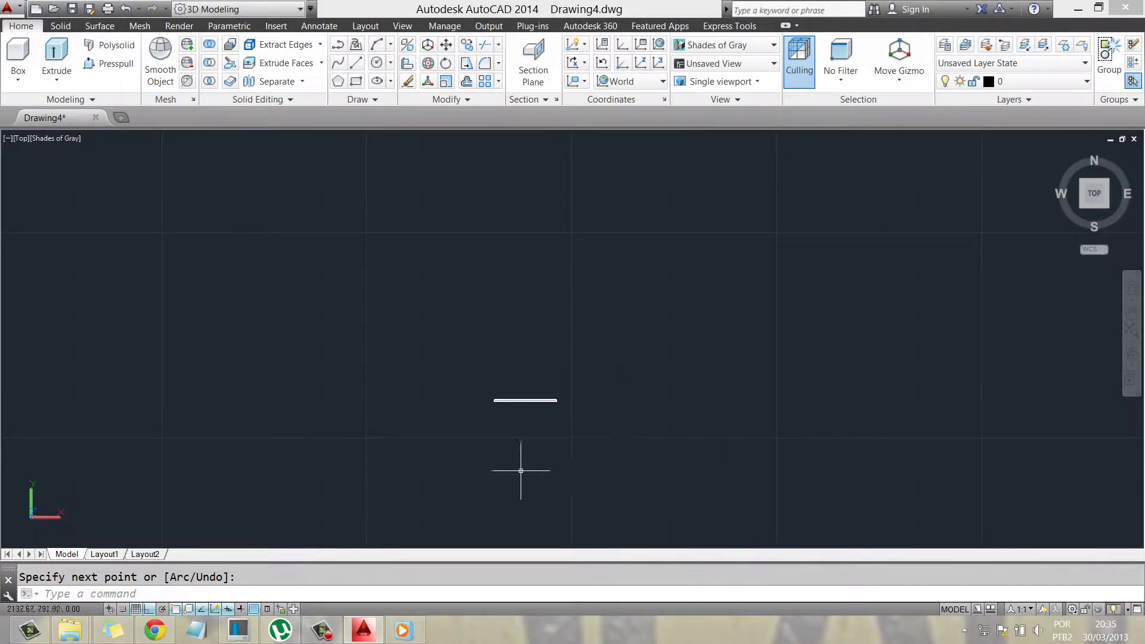
Select the new wall and cancel a grip stretch, leaving it unchanged, then restart Polysolid
{"action": "scroll", "coordinate": [567, 408], "scroll_direction": "up", "scroll_amount": 4}
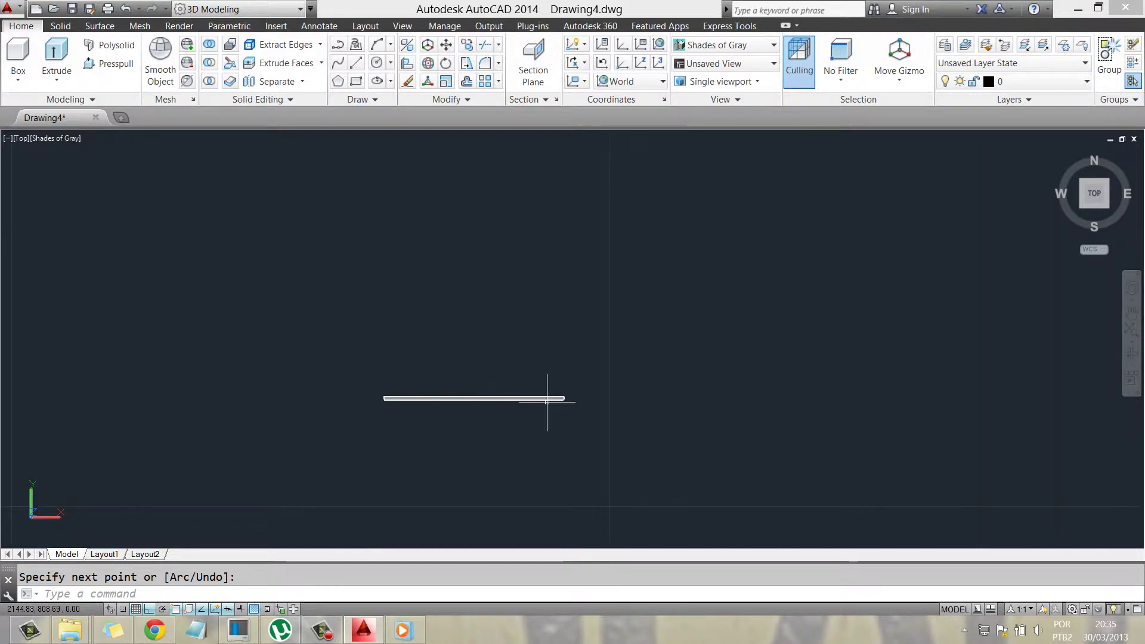
{"action": "scroll", "coordinate": [547, 400], "scroll_direction": "up", "scroll_amount": 2}
{"action": "scroll", "coordinate": [540, 398], "scroll_direction": "up", "scroll_amount": 3}
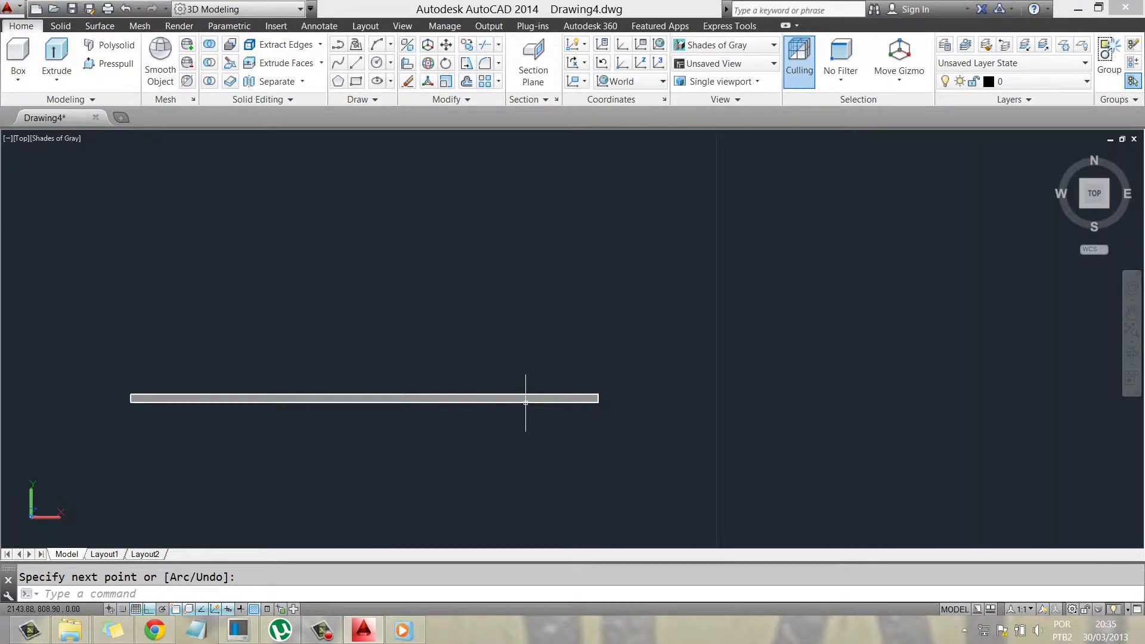
{"action": "left_click", "coordinate": [526, 403]}
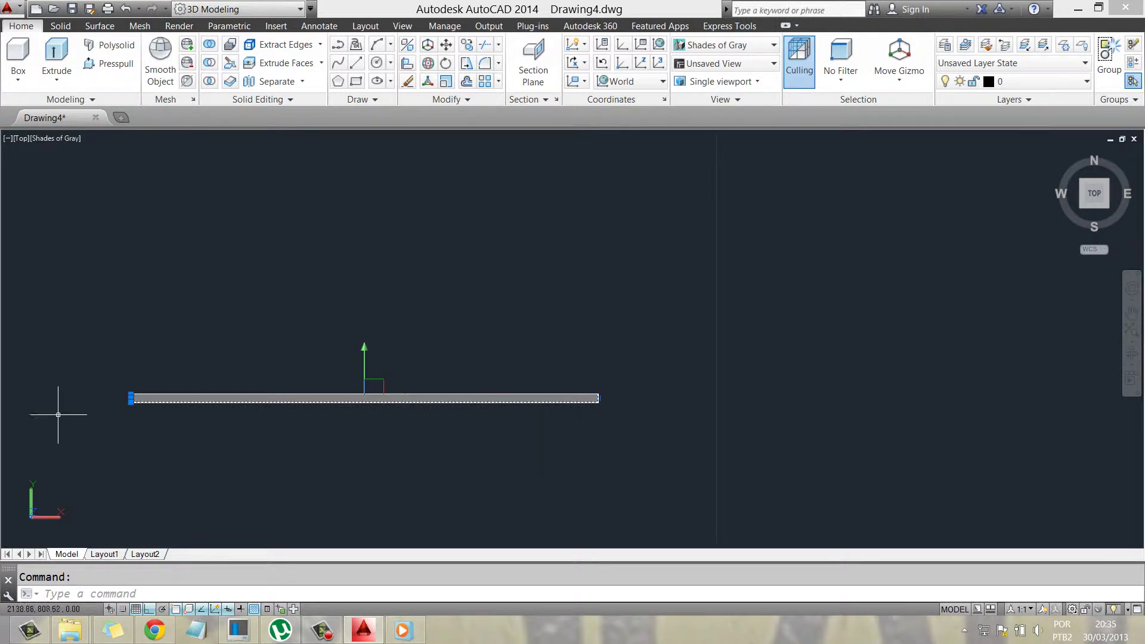
{"action": "scroll", "coordinate": [117, 392], "scroll_direction": "up", "scroll_amount": 2}
{"action": "scroll", "coordinate": [125, 392], "scroll_direction": "up", "scroll_amount": 3}
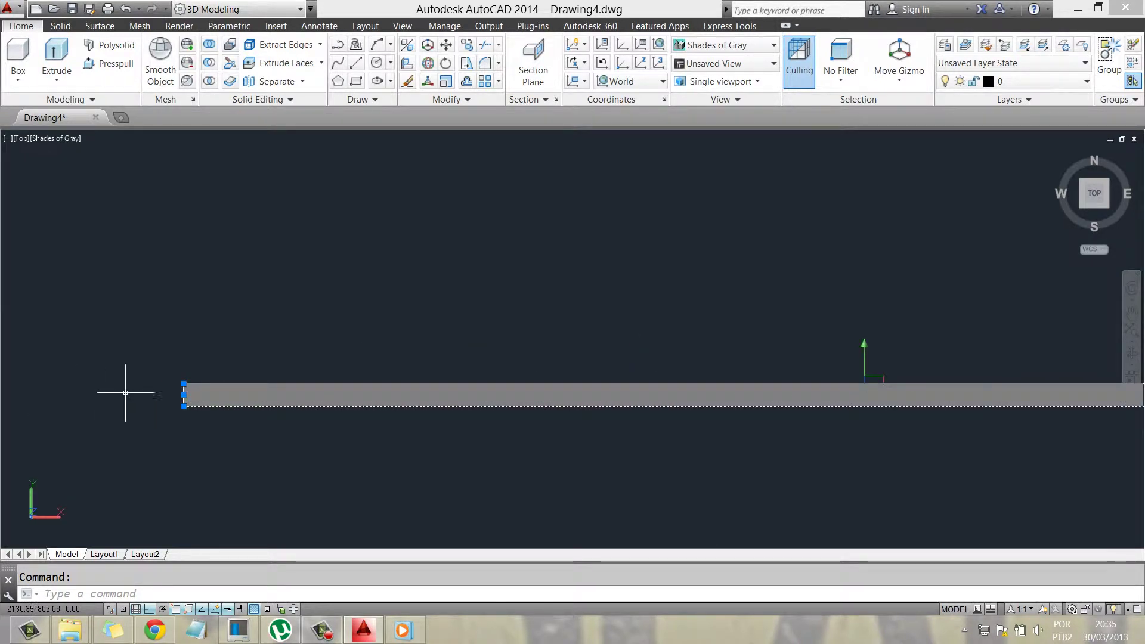
{"action": "left_click", "coordinate": [184, 384]}
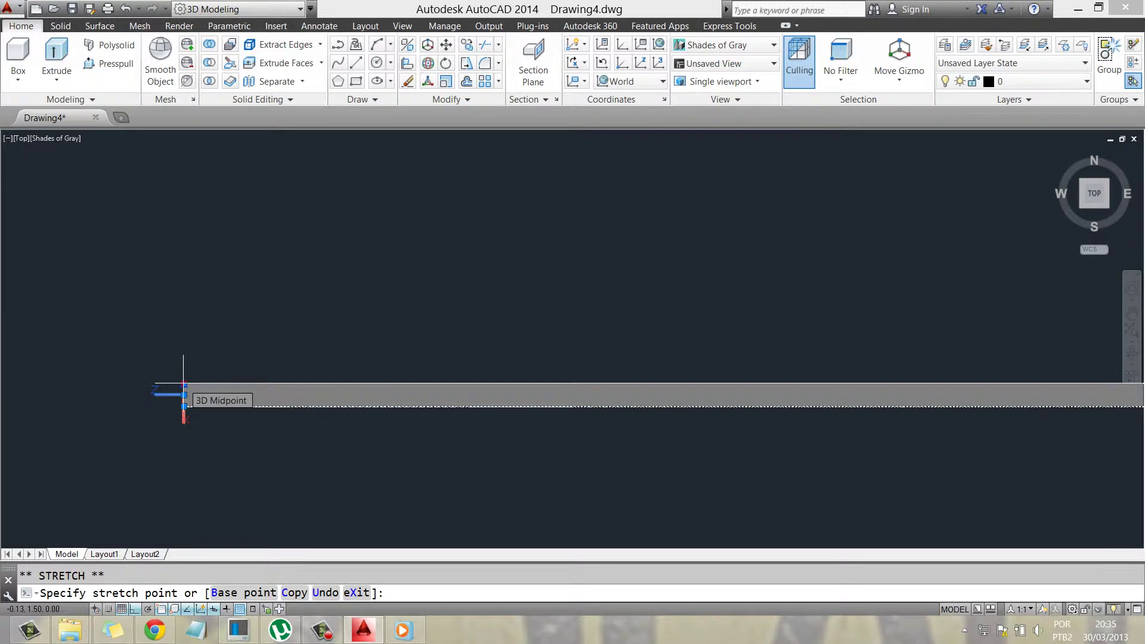
{"action": "key", "text": "Escape"}
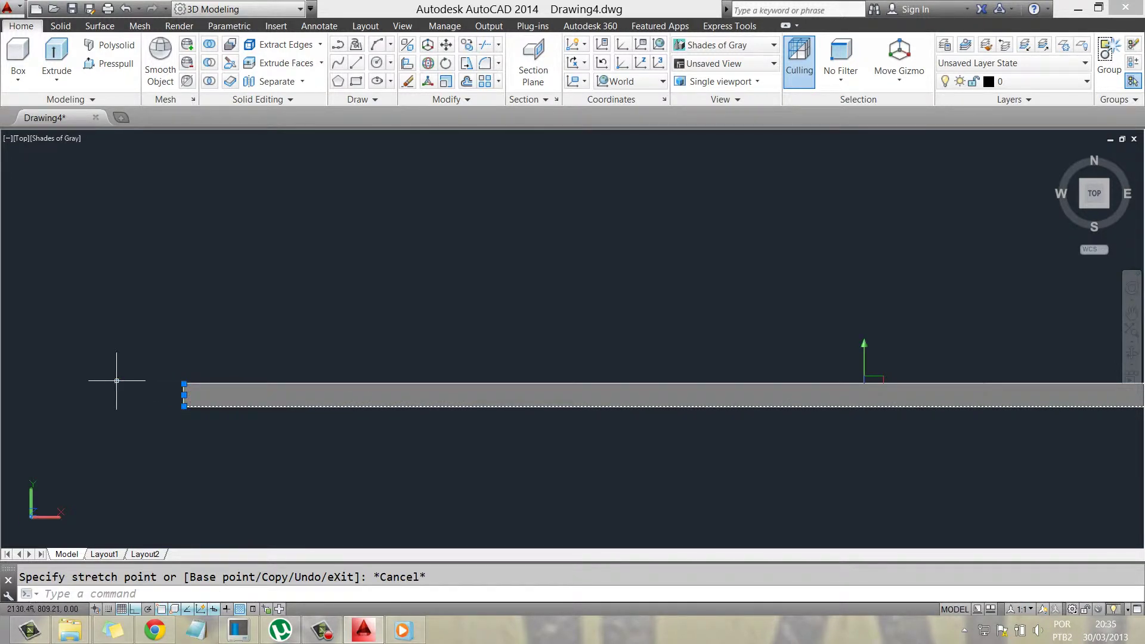
{"action": "scroll", "coordinate": [117, 382], "scroll_direction": "down", "scroll_amount": 1}
{"action": "scroll", "coordinate": [116, 381], "scroll_direction": "down", "scroll_amount": 3}
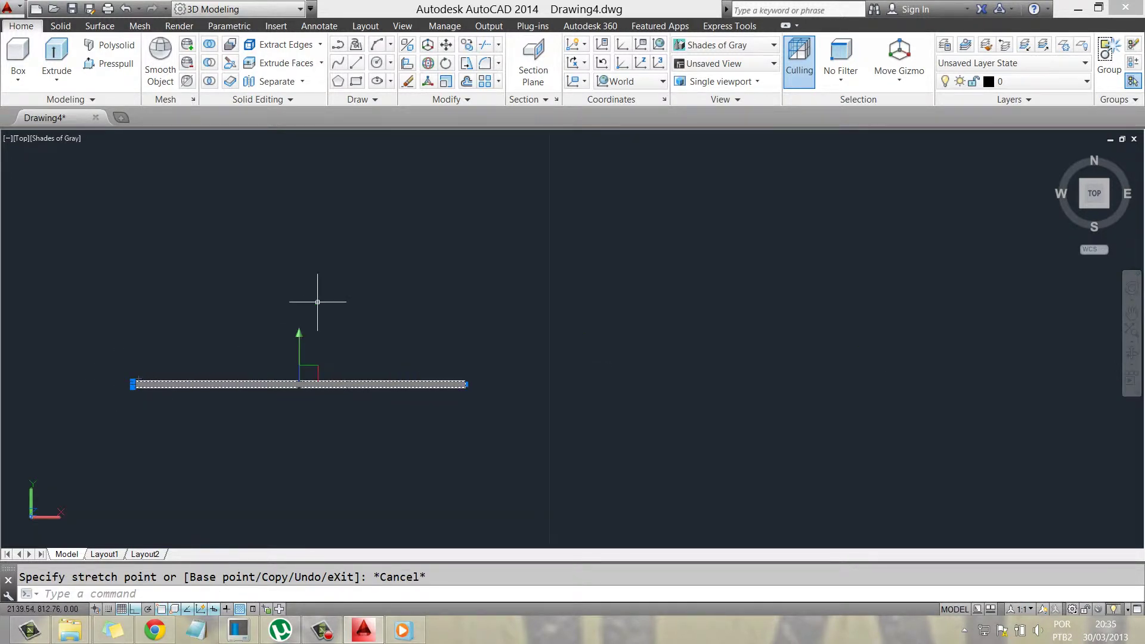
{"action": "key", "text": "Return"}
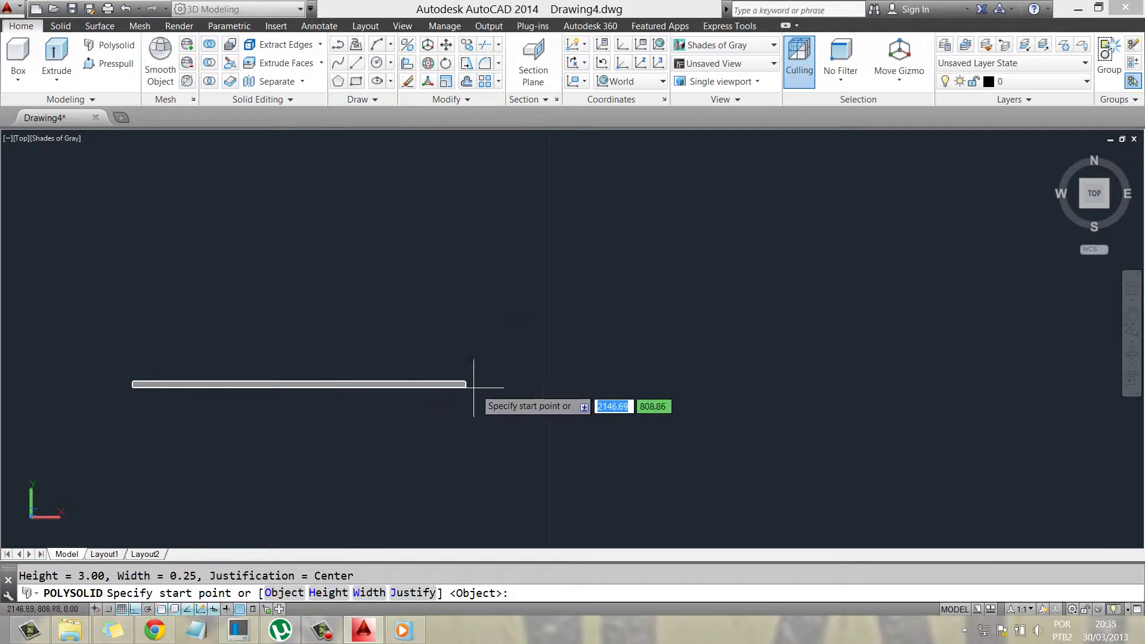
Start a new polysolid wall at the straight wall's right end
{"action": "left_click", "coordinate": [465, 382]}
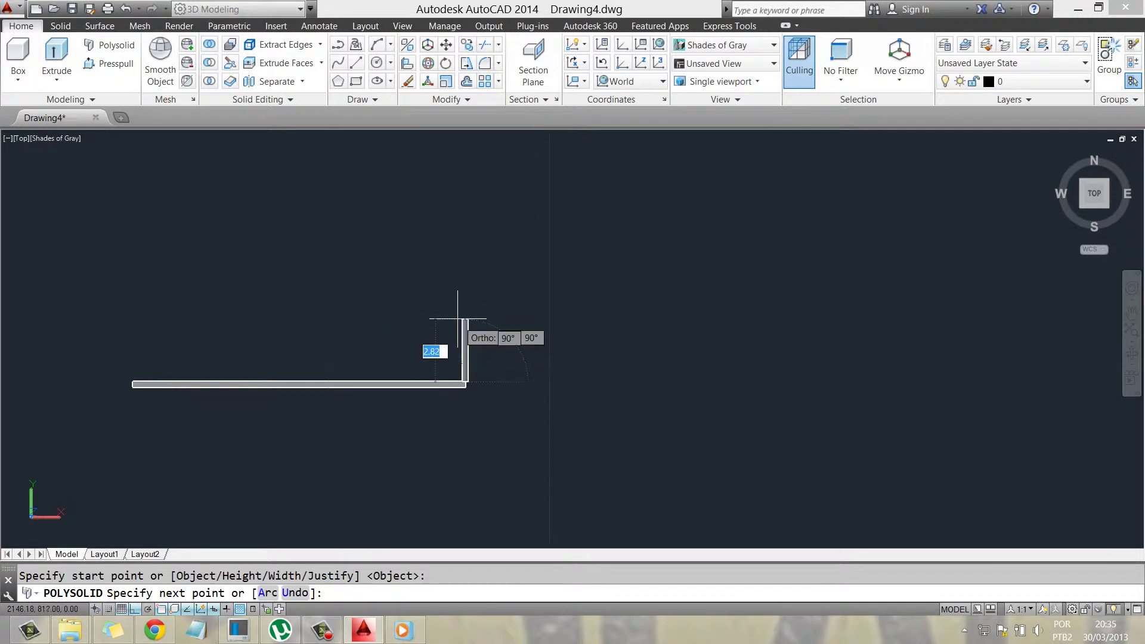
{"action": "key", "text": "Escape"}
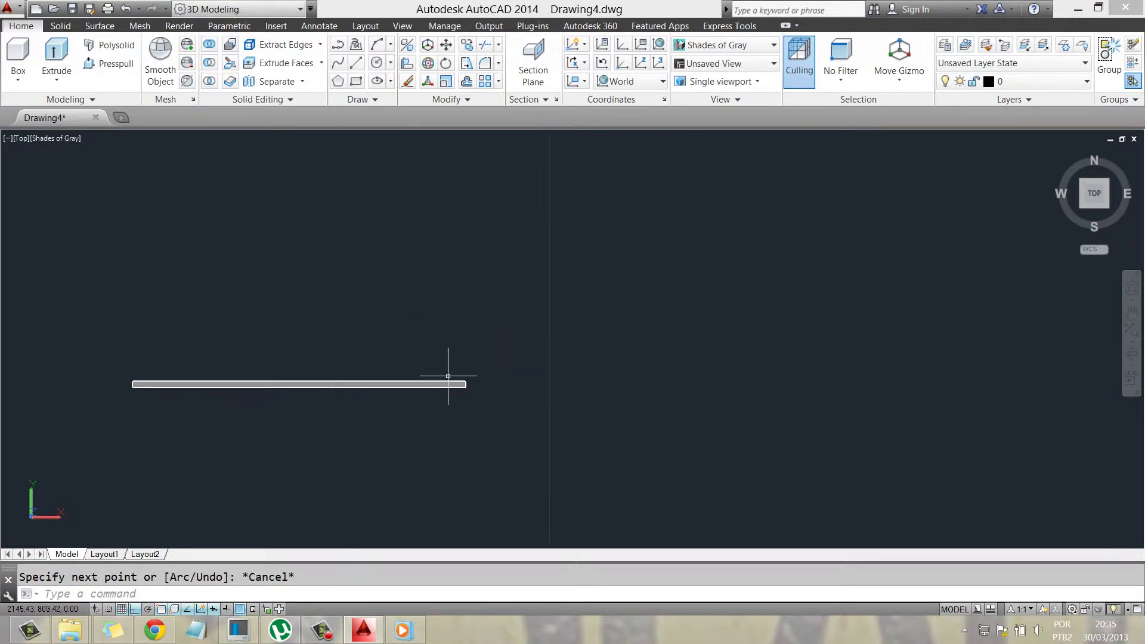
{"action": "key", "text": "Return"}
{"action": "scroll", "coordinate": [448, 396], "scroll_direction": "up", "scroll_amount": 2}
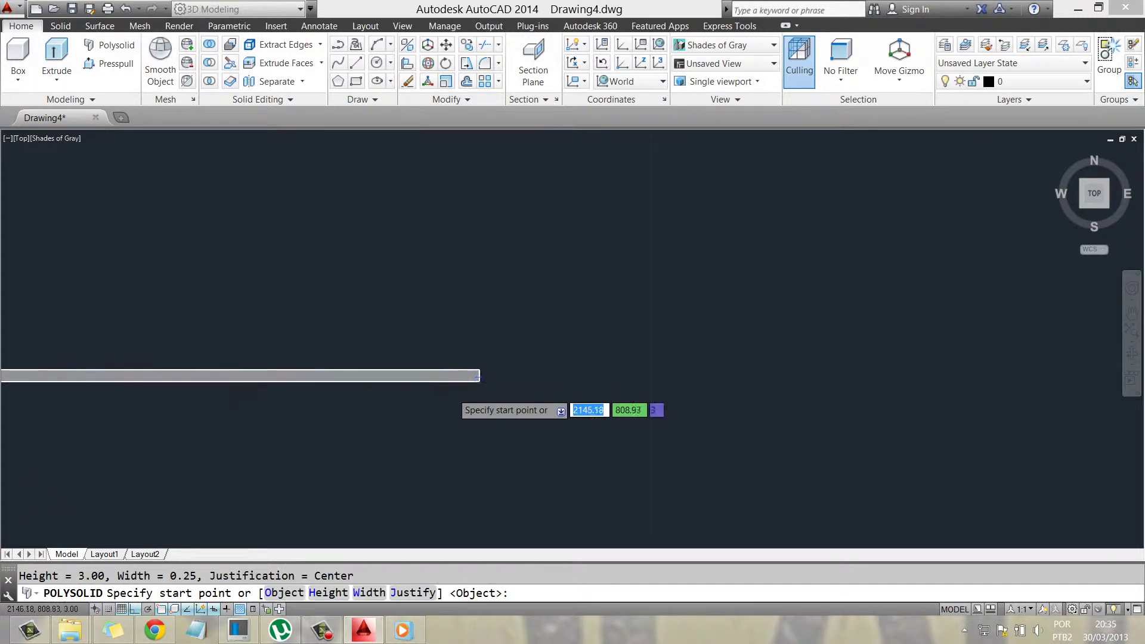
{"action": "left_click", "coordinate": [479, 377]}
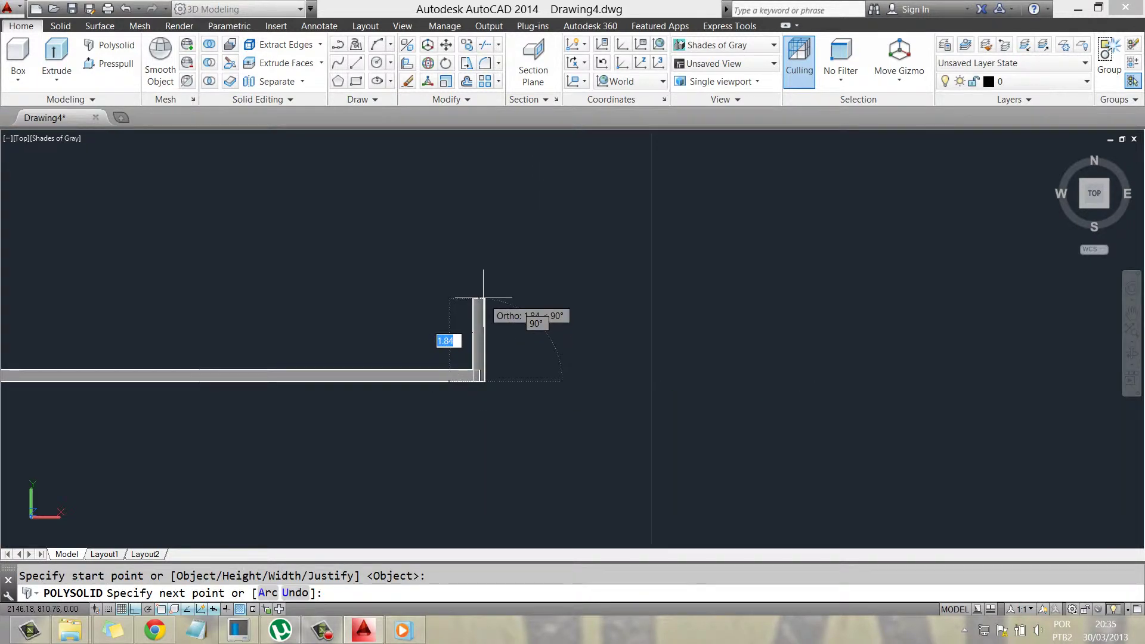
{"action": "scroll", "coordinate": [480, 301], "scroll_direction": "down", "scroll_amount": 4}
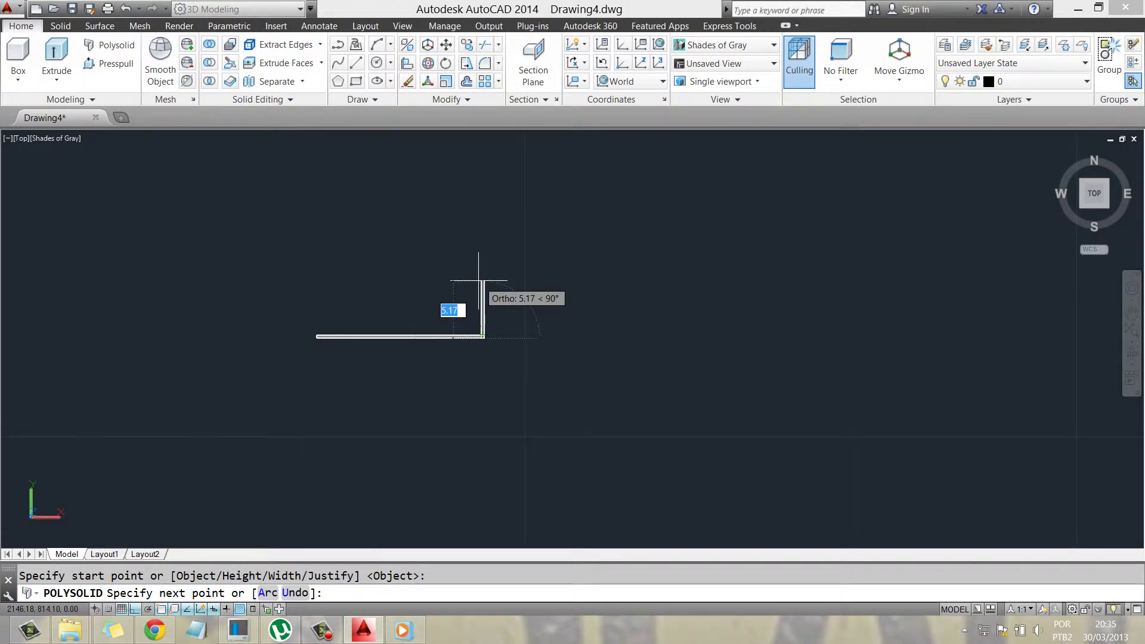
Draw stepped walls of 5 up, 7 left, 9 up and 3 left
{"action": "type", "text": "5"}
{"action": "key", "text": "Return"}
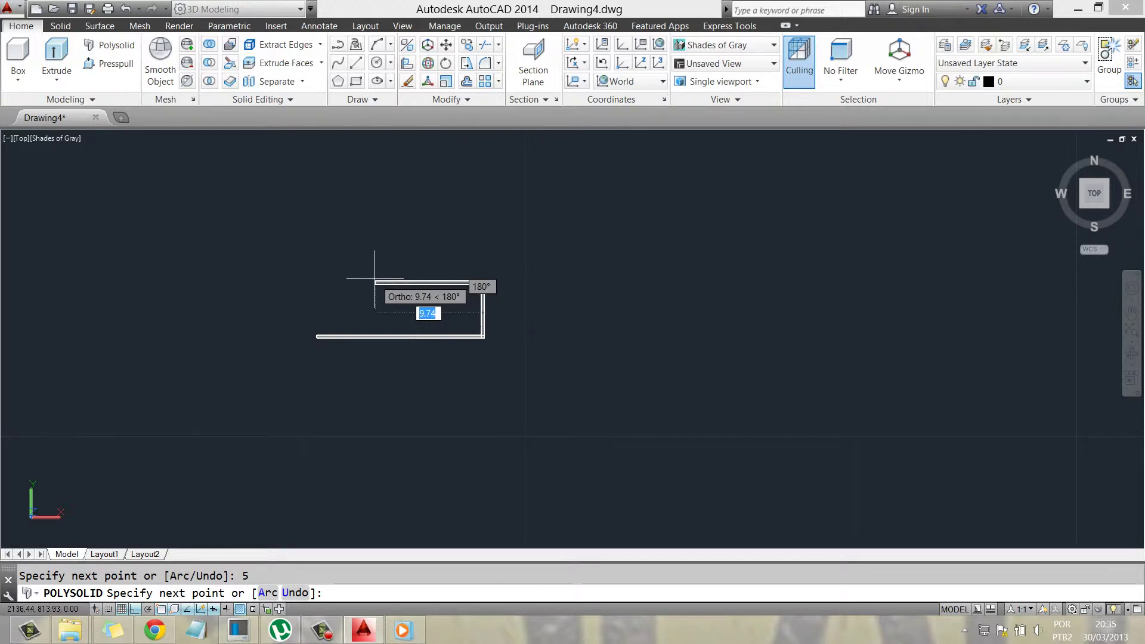
{"action": "type", "text": "7"}
{"action": "key", "text": "Return"}
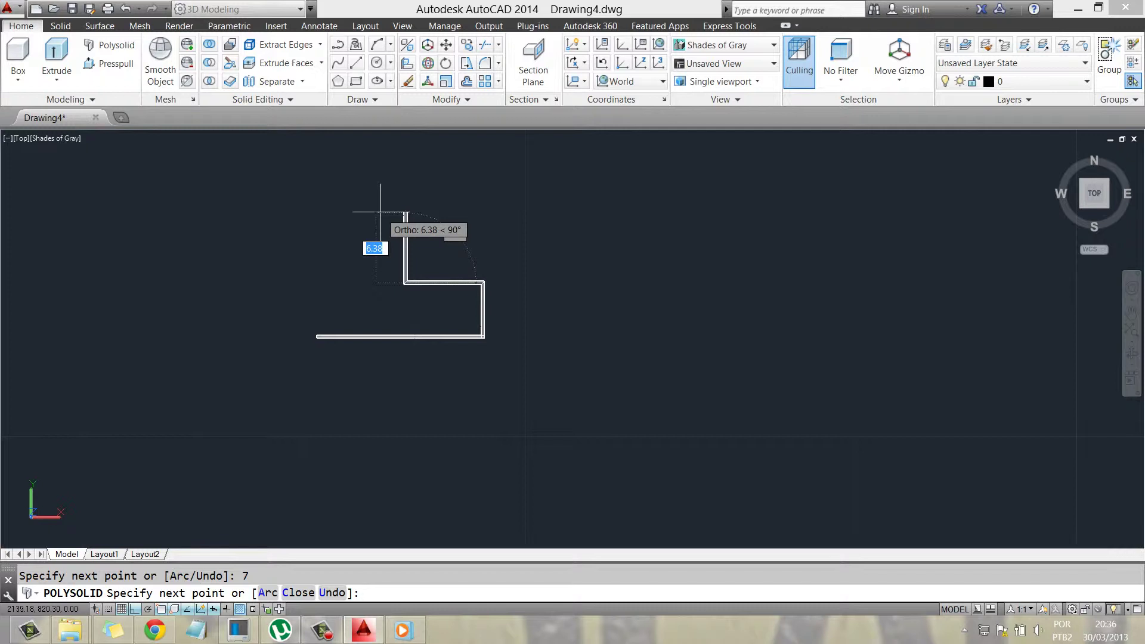
{"action": "type", "text": "9"}
{"action": "key", "text": "Return"}
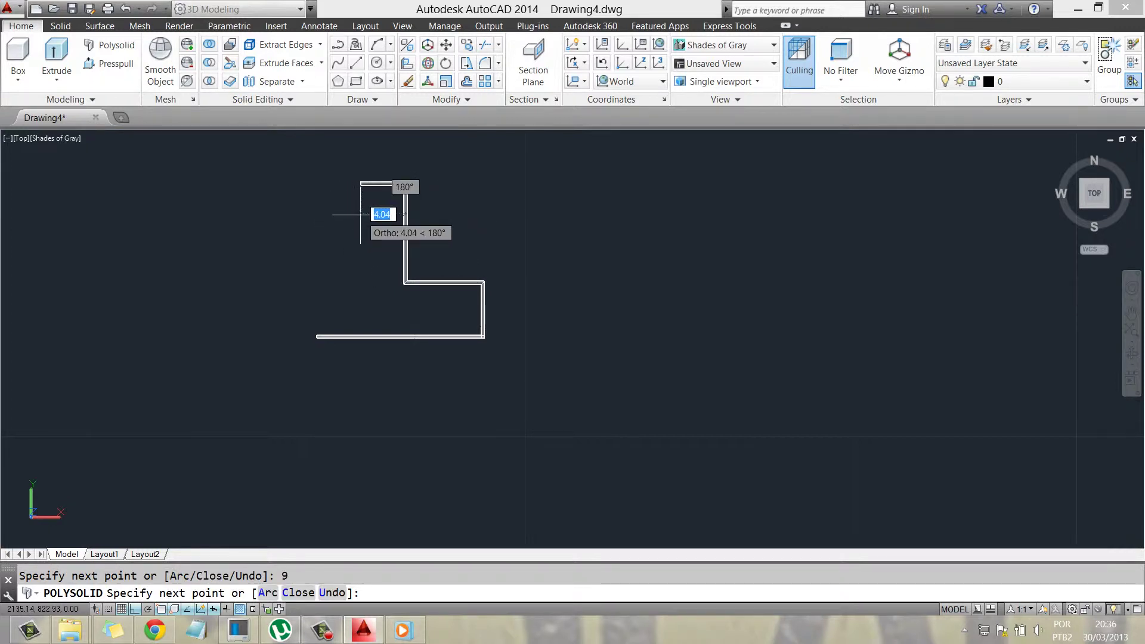
{"action": "type", "text": "3"}
{"action": "key", "text": "Return"}
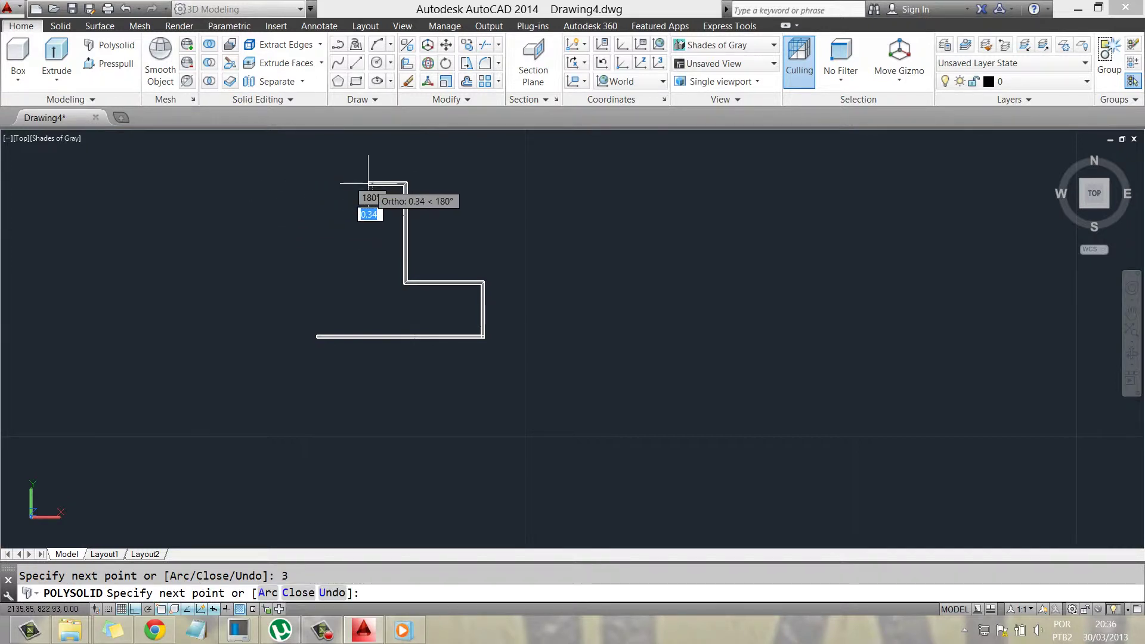
Begin a curved Arc-mode wall from the outline's top-left end
{"action": "type", "text": "a"}
{"action": "key", "text": "Return"}
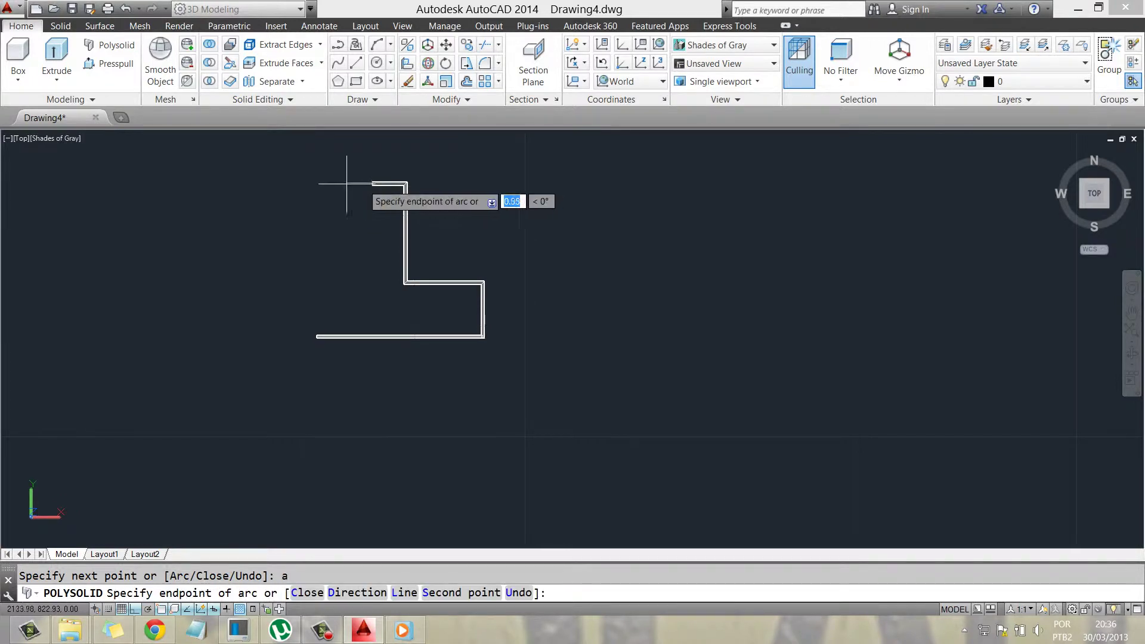
{"action": "left_click", "coordinate": [318, 210]}
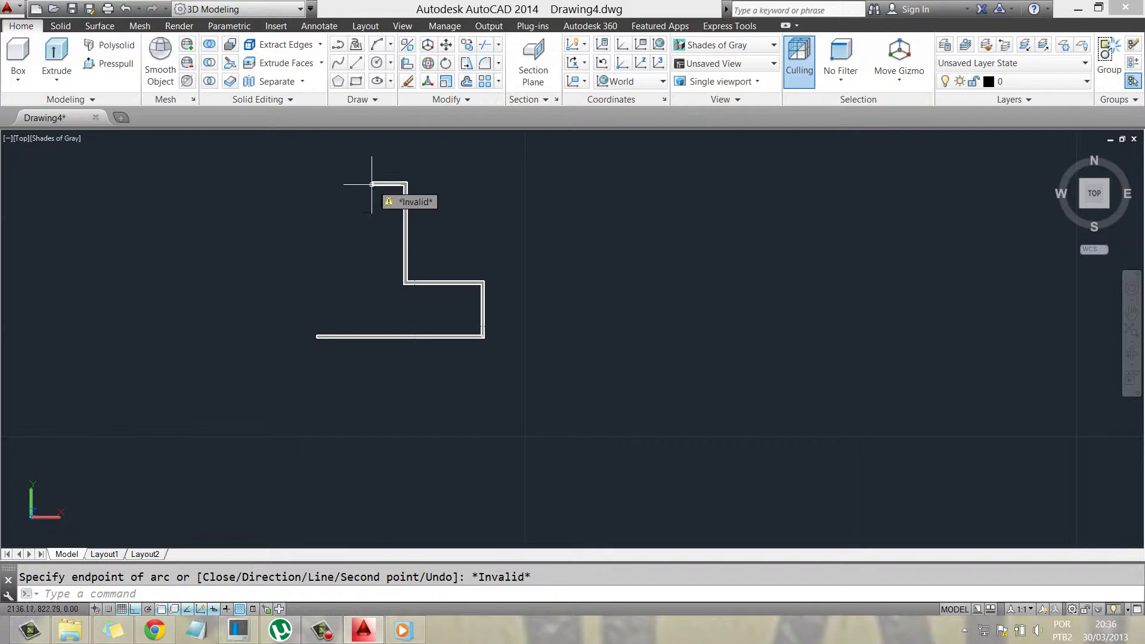
{"action": "key", "text": "Return"}
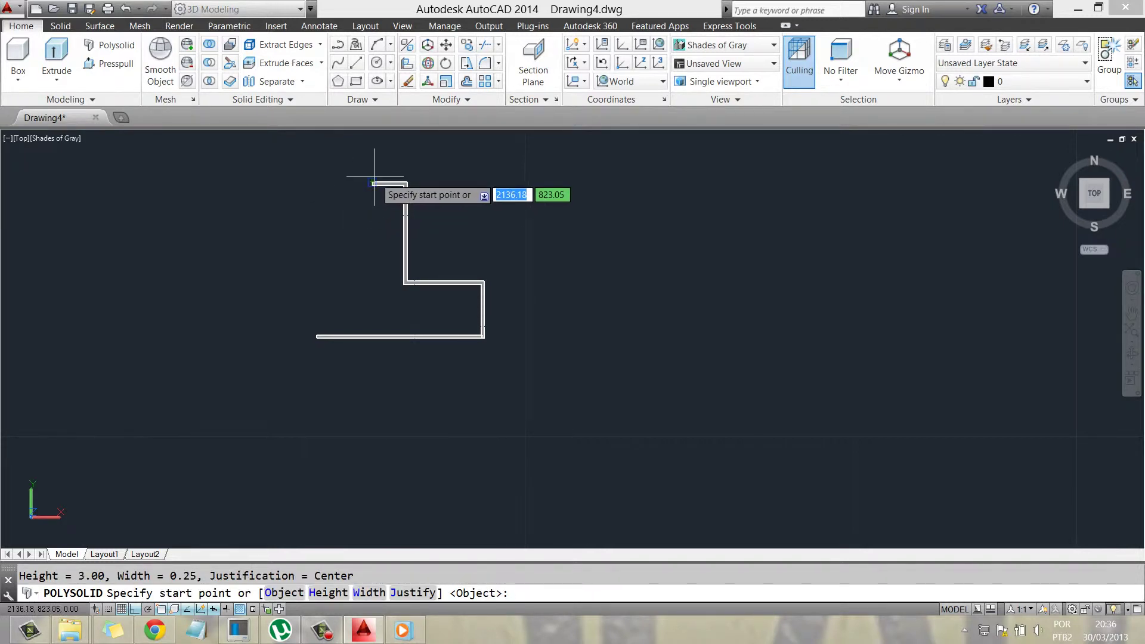
{"action": "left_click", "coordinate": [374, 184]}
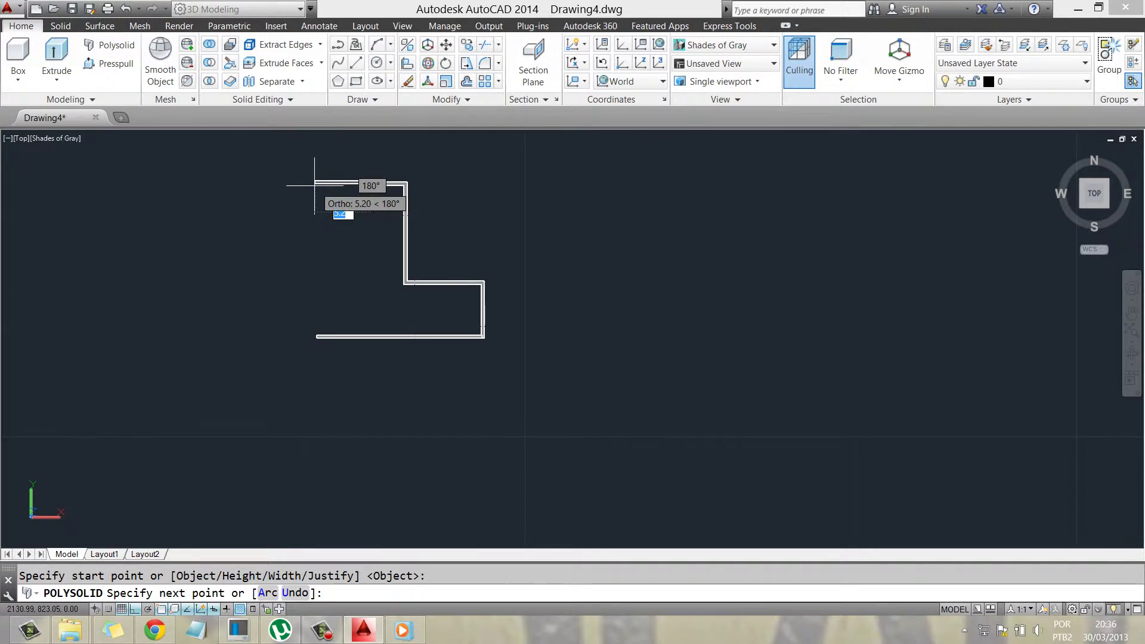
{"action": "type", "text": "a"}
{"action": "key", "text": "Return"}
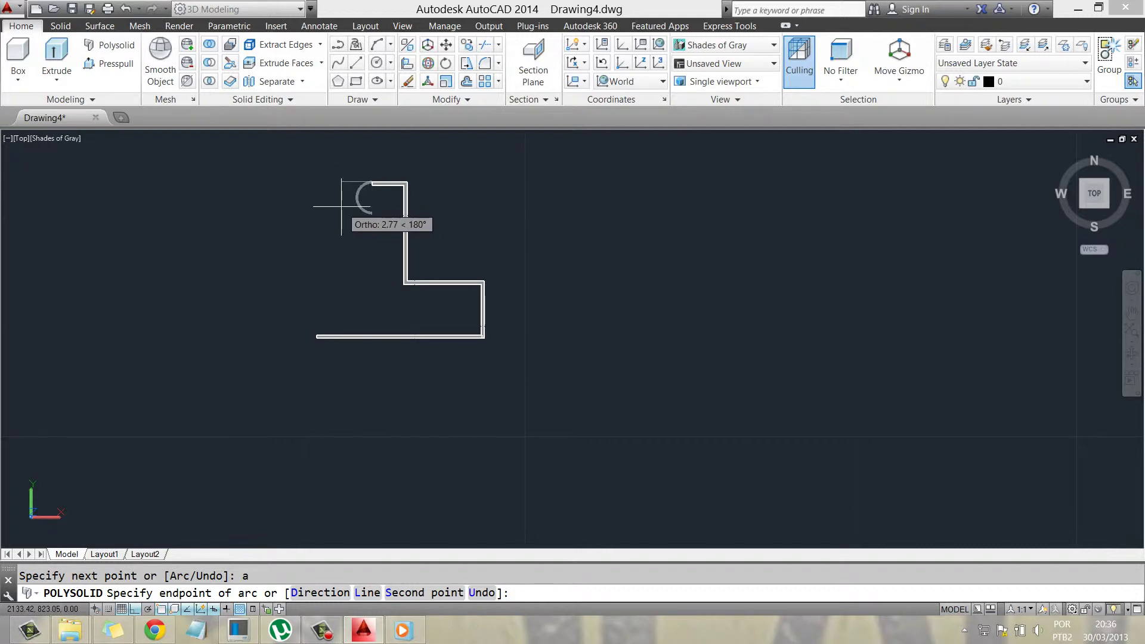
Cancel the curved wall, then draw and undo a short leftward wall
{"action": "key", "text": "Escape"}
{"action": "key", "text": "Return"}
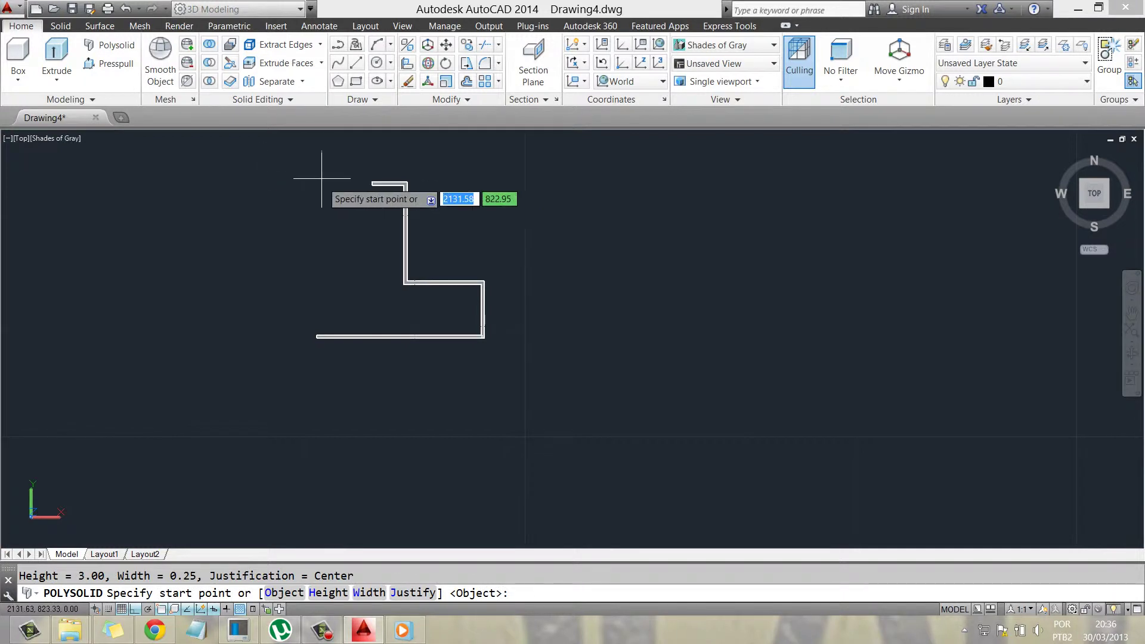
{"action": "scroll", "coordinate": [394, 145], "scroll_direction": "up", "scroll_amount": 2}
{"action": "scroll", "coordinate": [384, 153], "scroll_direction": "up", "scroll_amount": 3}
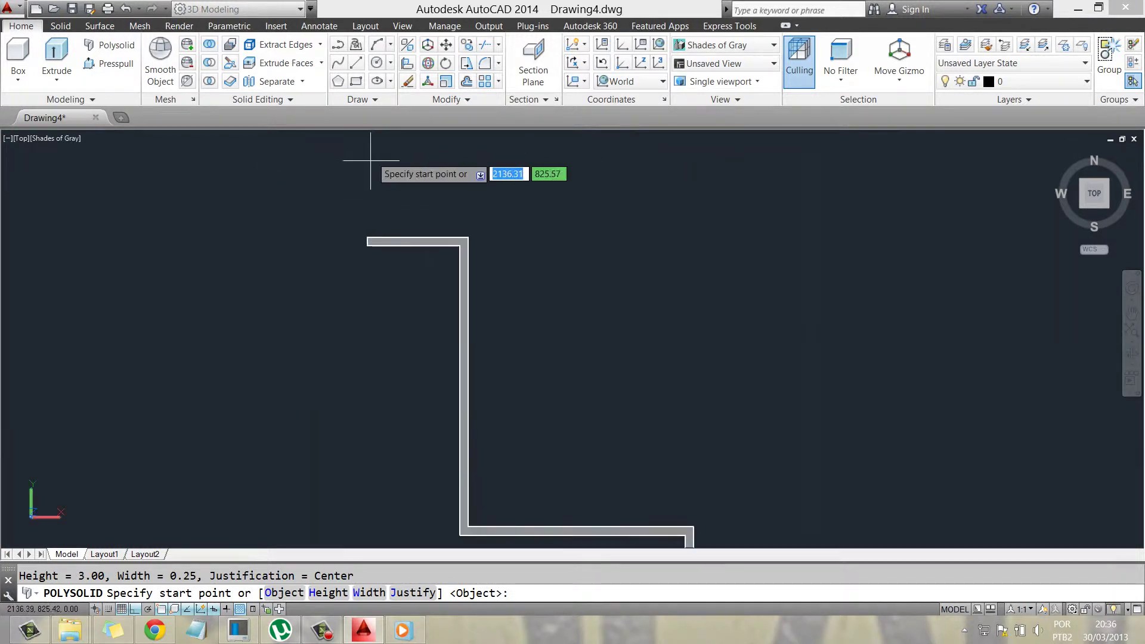
{"action": "left_click", "coordinate": [366, 237]}
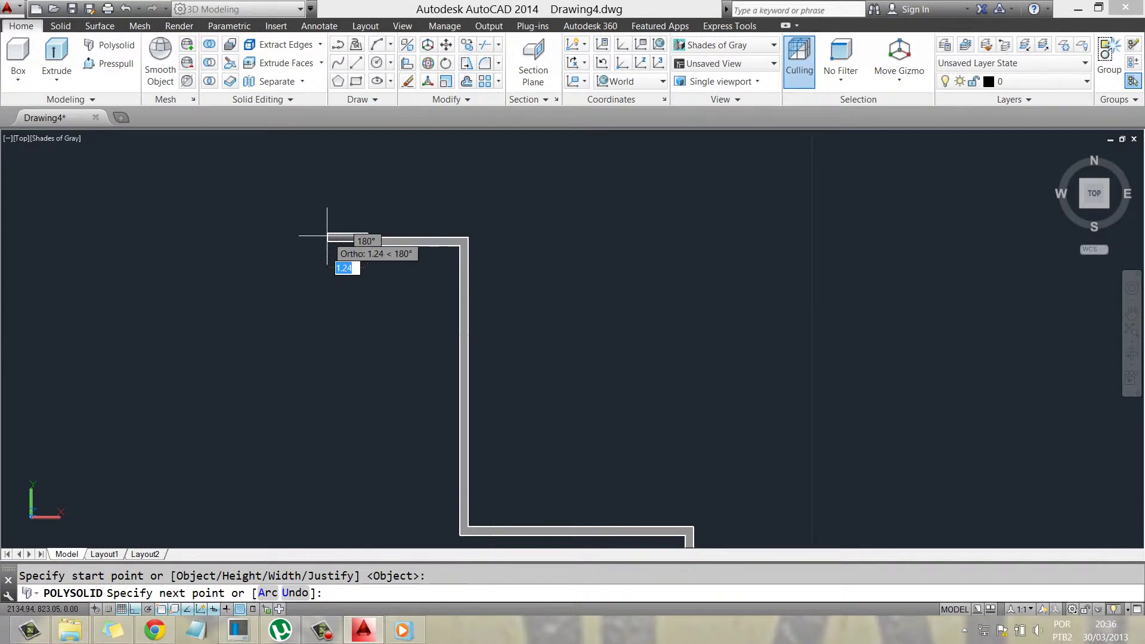
{"action": "left_click", "coordinate": [303, 296]}
{"action": "key", "text": "Return"}
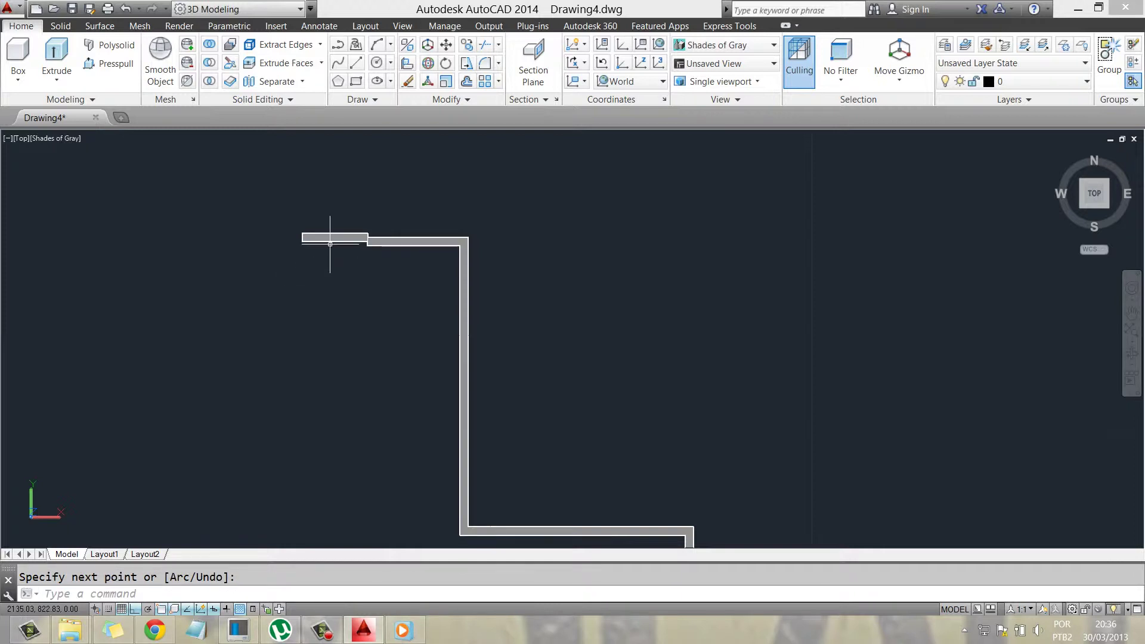
{"action": "key", "text": "ctrl+z"}
Pan the outline toward the drawing centre and start a new polysolid
{"action": "type", "text": "p"}
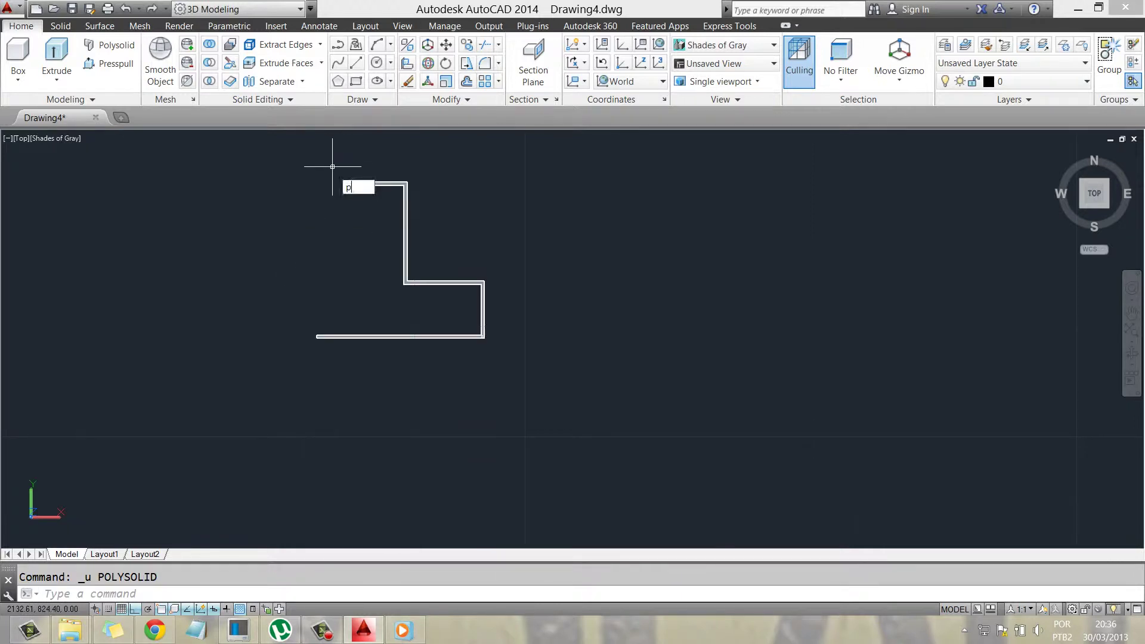
{"action": "key", "text": "Return"}
{"action": "left_click_drag", "start_coordinate": [340, 152], "coordinate": [495, 236]}
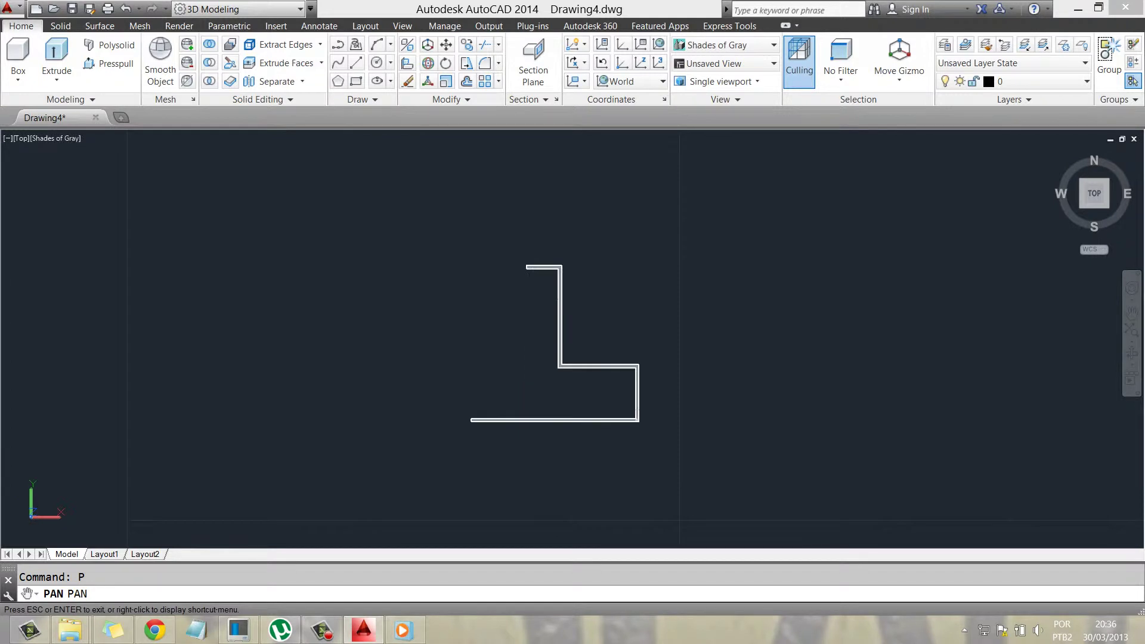
{"action": "key", "text": "Escape"}
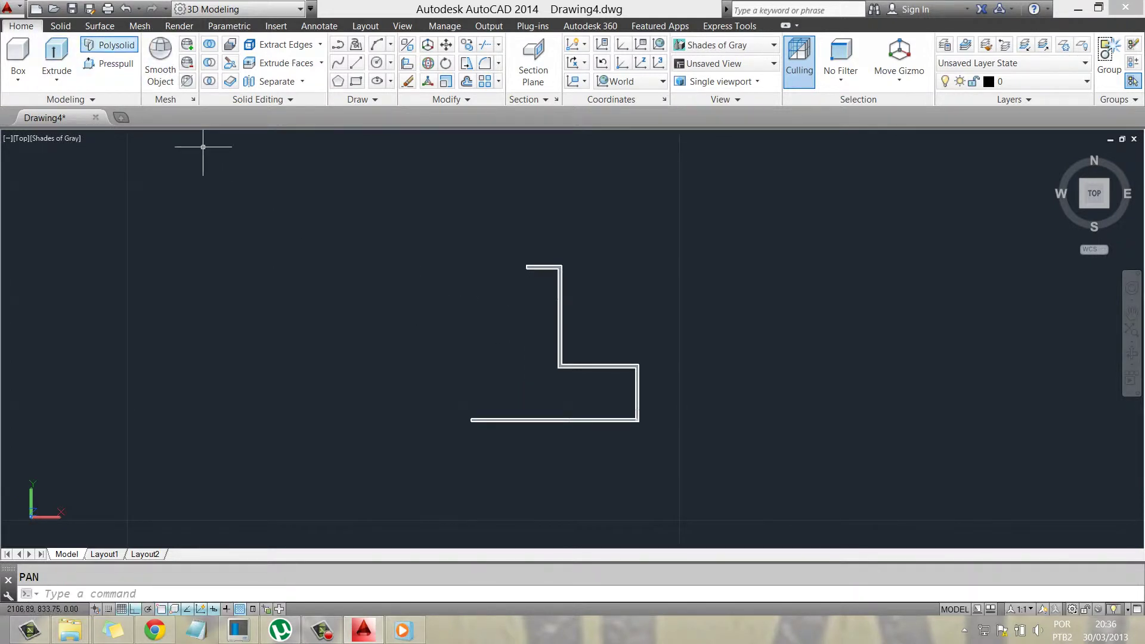
{"action": "left_click", "coordinate": [109, 45]}
{"action": "scroll", "coordinate": [528, 263], "scroll_direction": "up", "scroll_amount": 4}
{"action": "scroll", "coordinate": [507, 271], "scroll_direction": "up", "scroll_amount": 1}
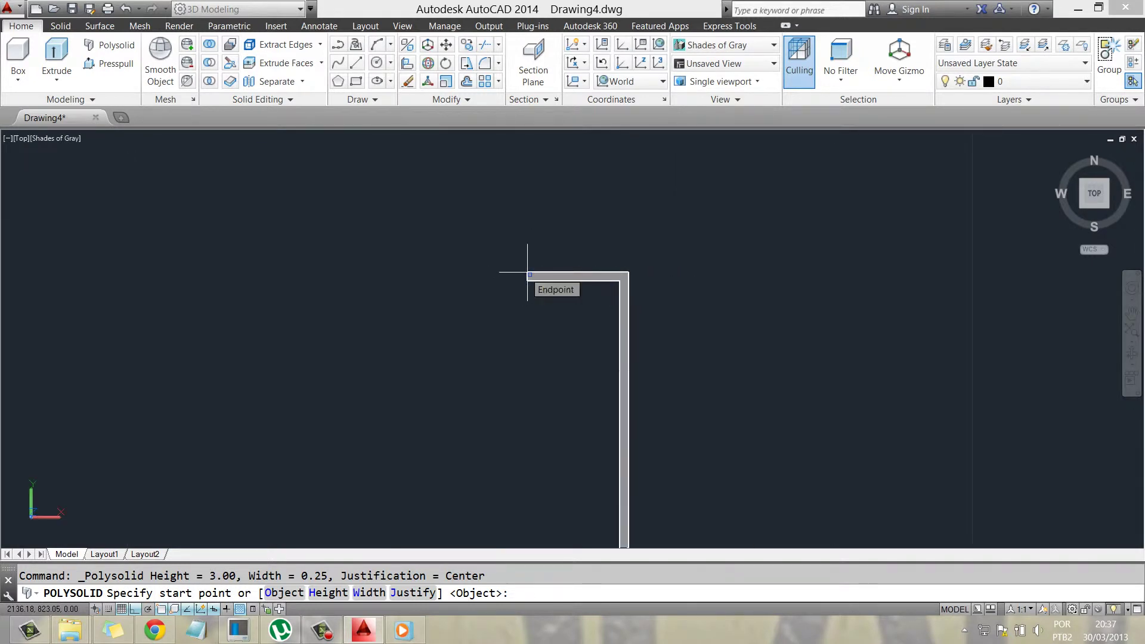
Abandon a wall start, then select the outline and leave its left-end grip unchanged
{"action": "left_click", "coordinate": [528, 273]}
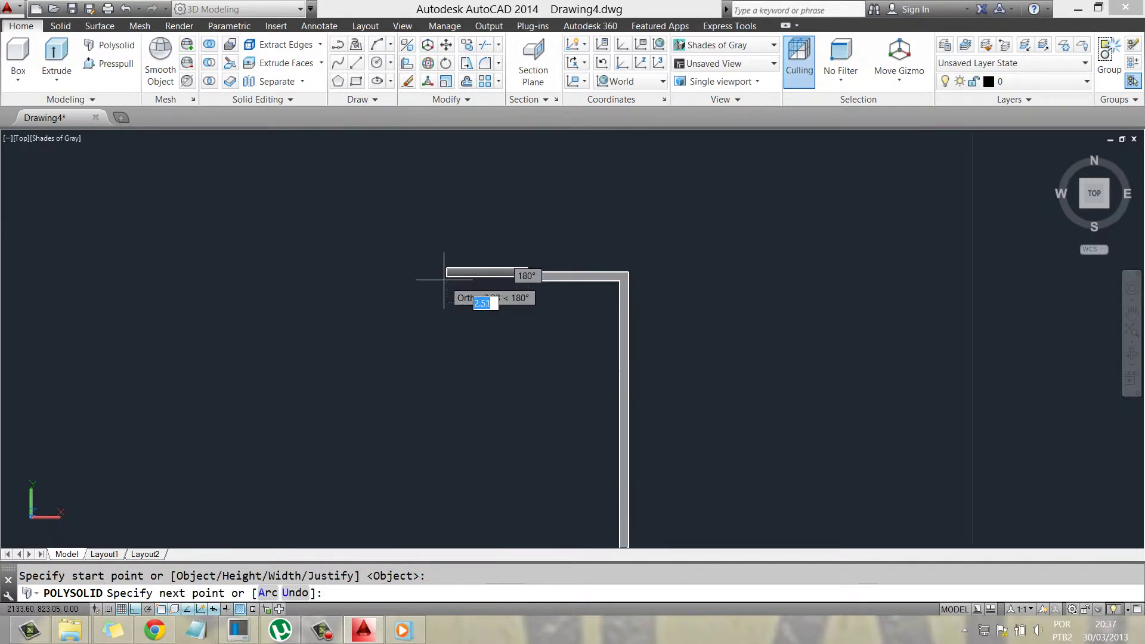
{"action": "key", "text": "Escape"}
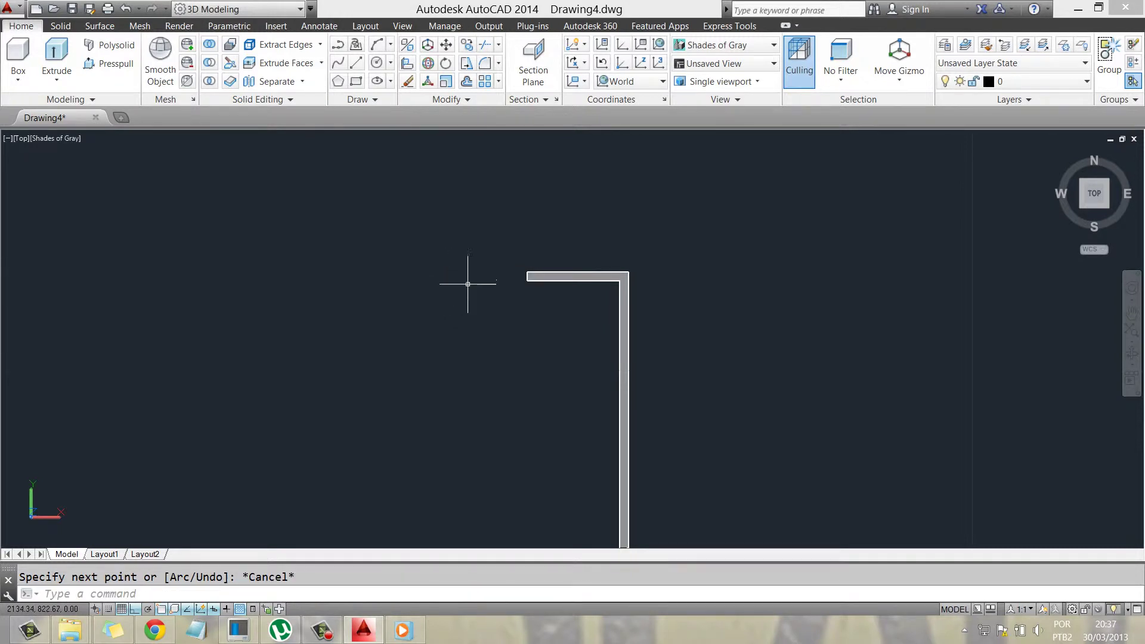
{"action": "scroll", "coordinate": [517, 275], "scroll_direction": "up", "scroll_amount": 1}
{"action": "scroll", "coordinate": [522, 274], "scroll_direction": "up", "scroll_amount": 2}
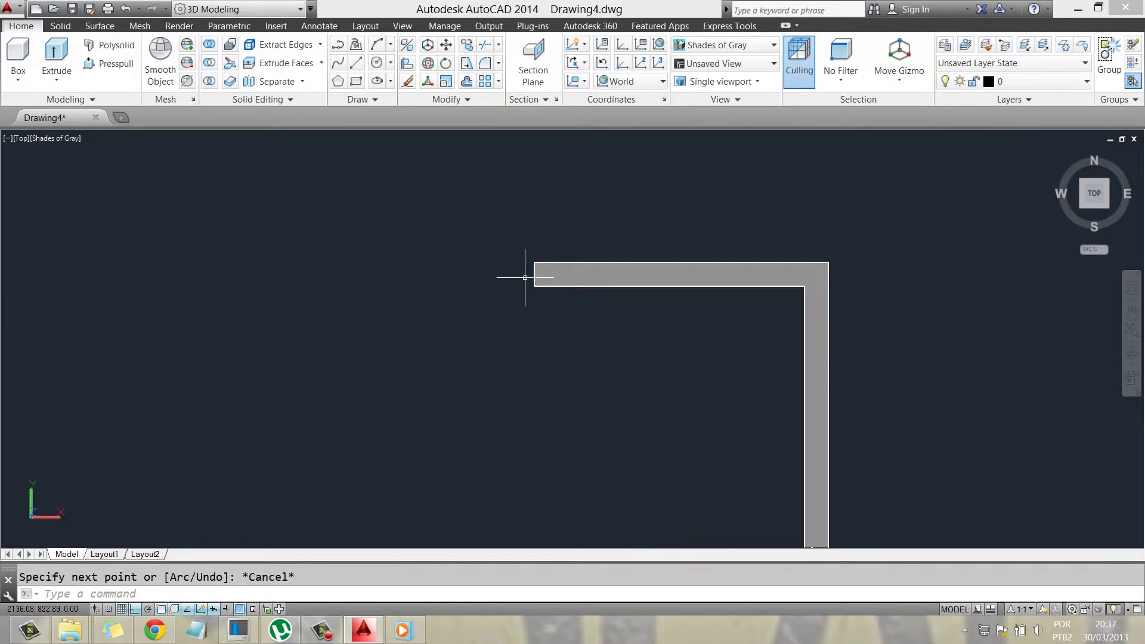
{"action": "scroll", "coordinate": [526, 273], "scroll_direction": "up", "scroll_amount": 2}
{"action": "left_click", "coordinate": [532, 273]}
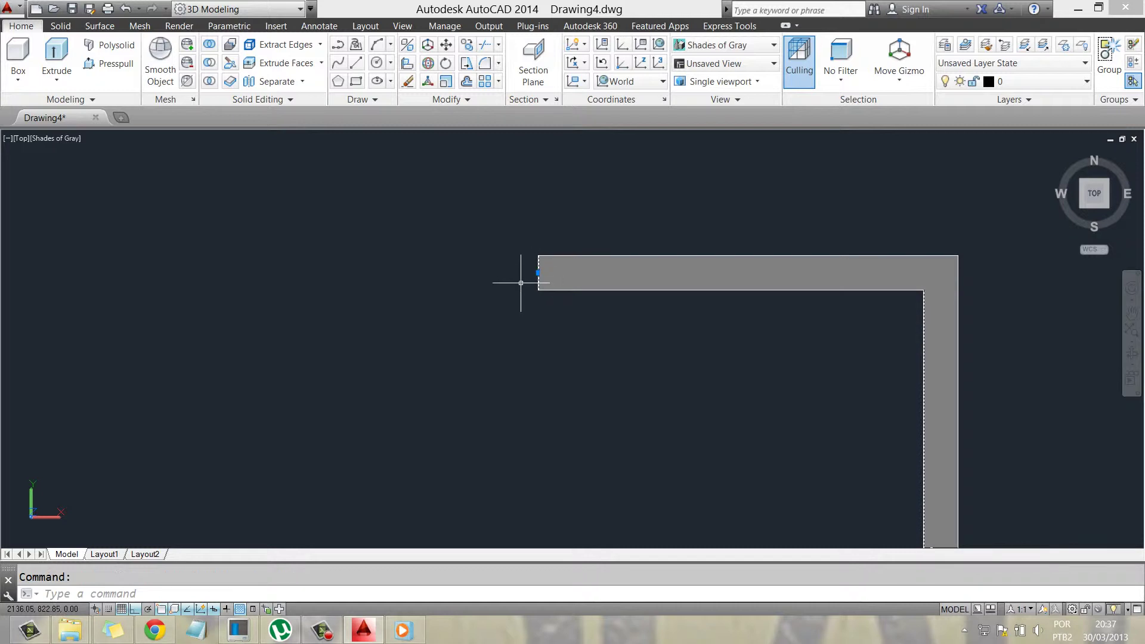
{"action": "left_click", "coordinate": [537, 273]}
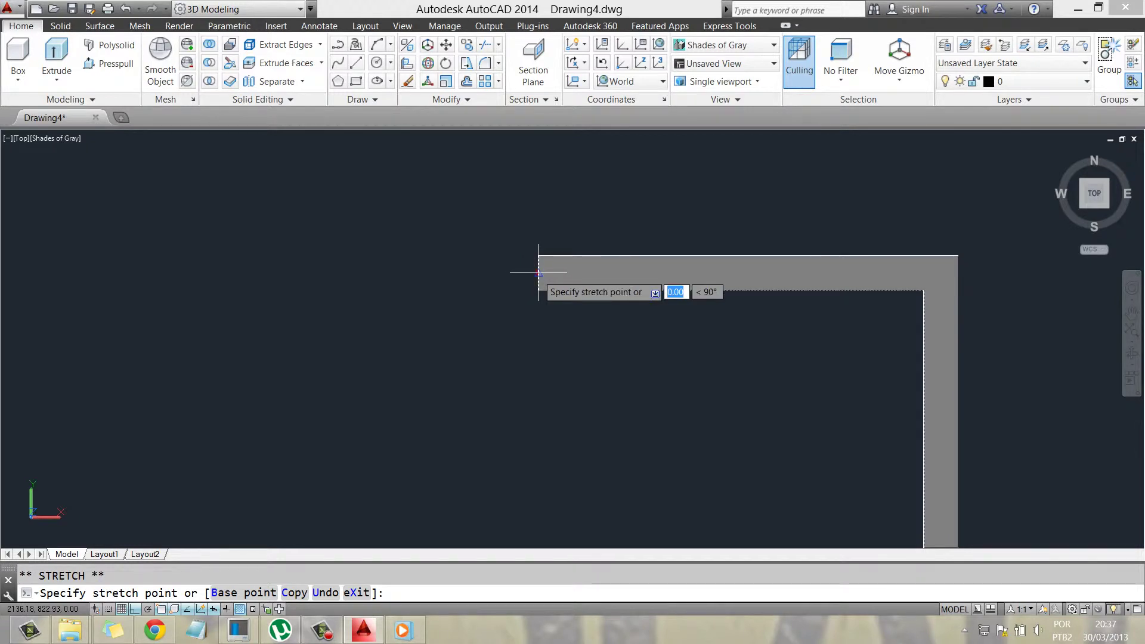
{"action": "left_click", "coordinate": [537, 273]}
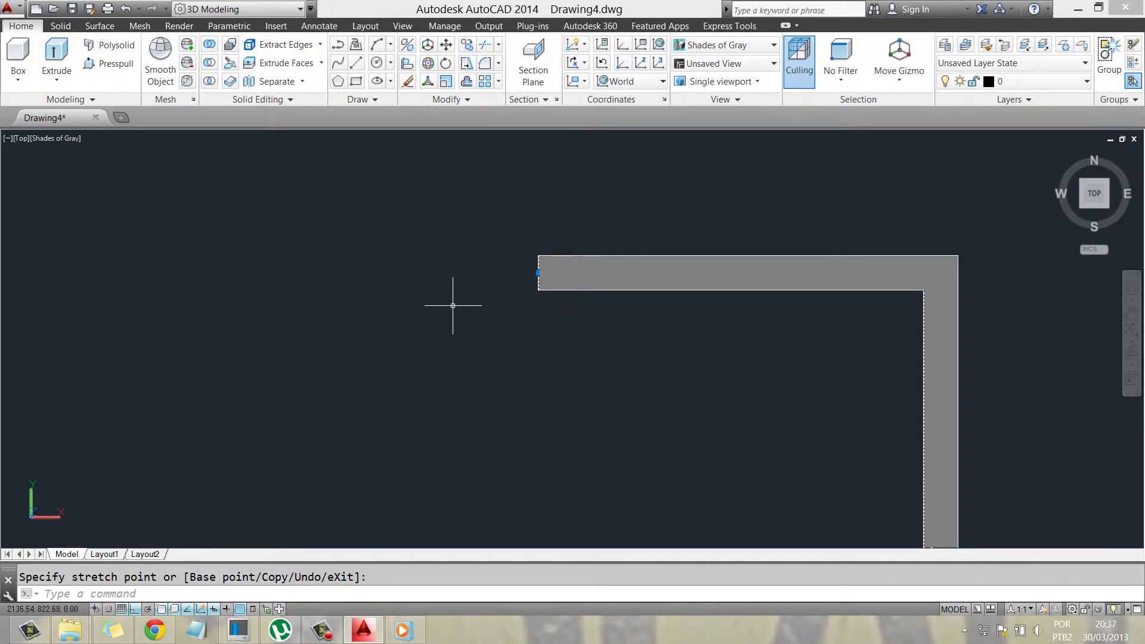
Start a polysolid at the existing wall's left end in Arc mode, zoomed out
{"action": "left_click", "coordinate": [110, 45]}
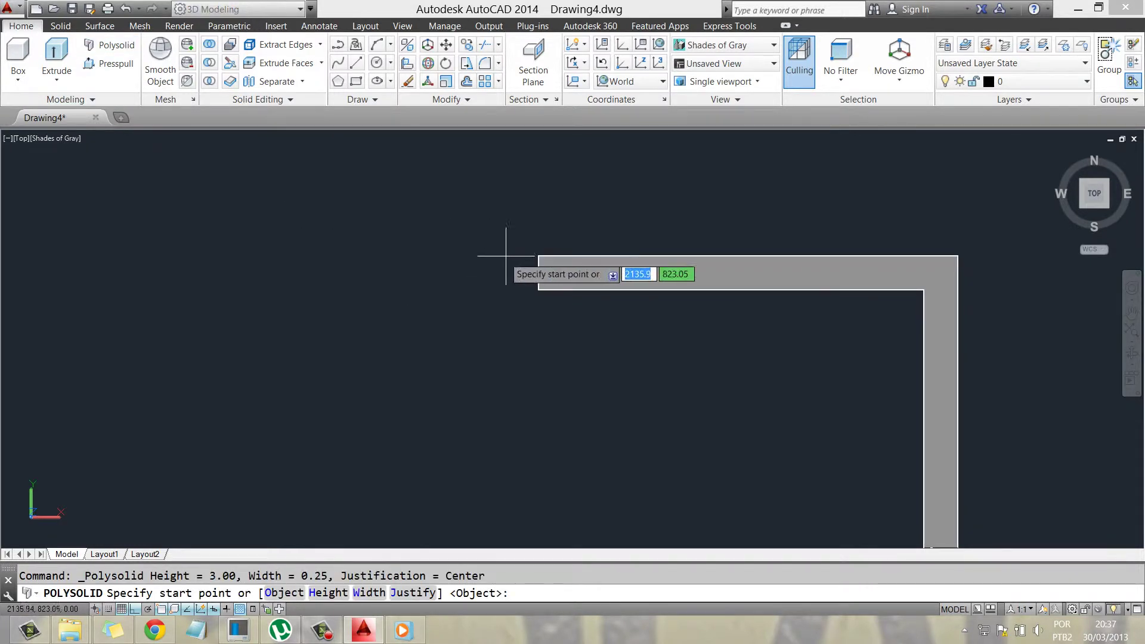
{"action": "left_click", "coordinate": [538, 273]}
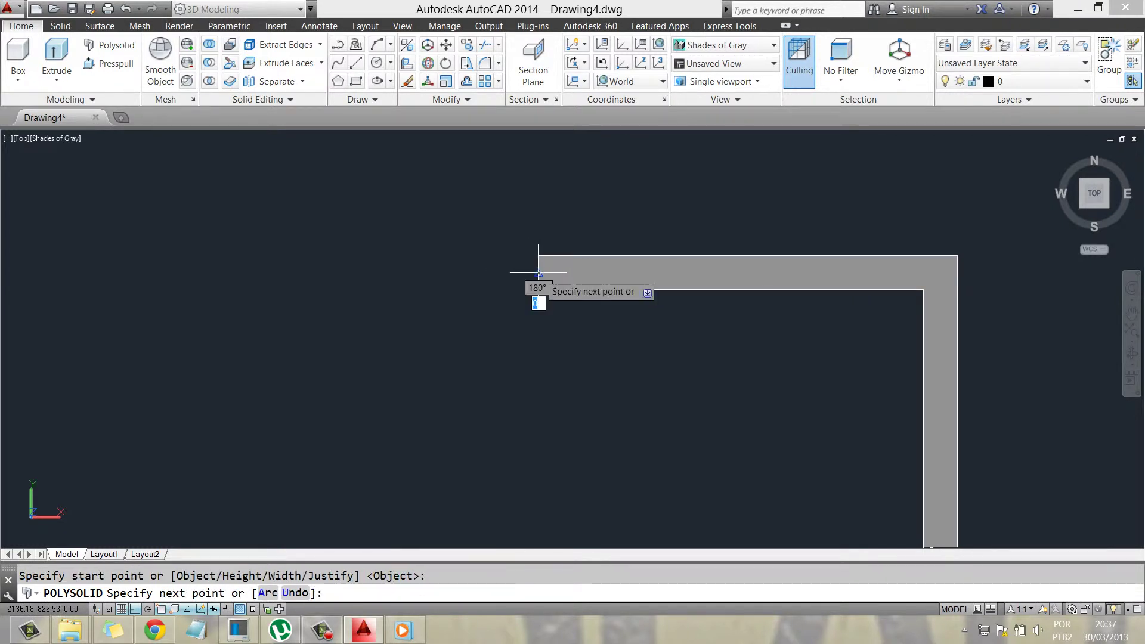
{"action": "type", "text": "a"}
{"action": "key", "text": "Return"}
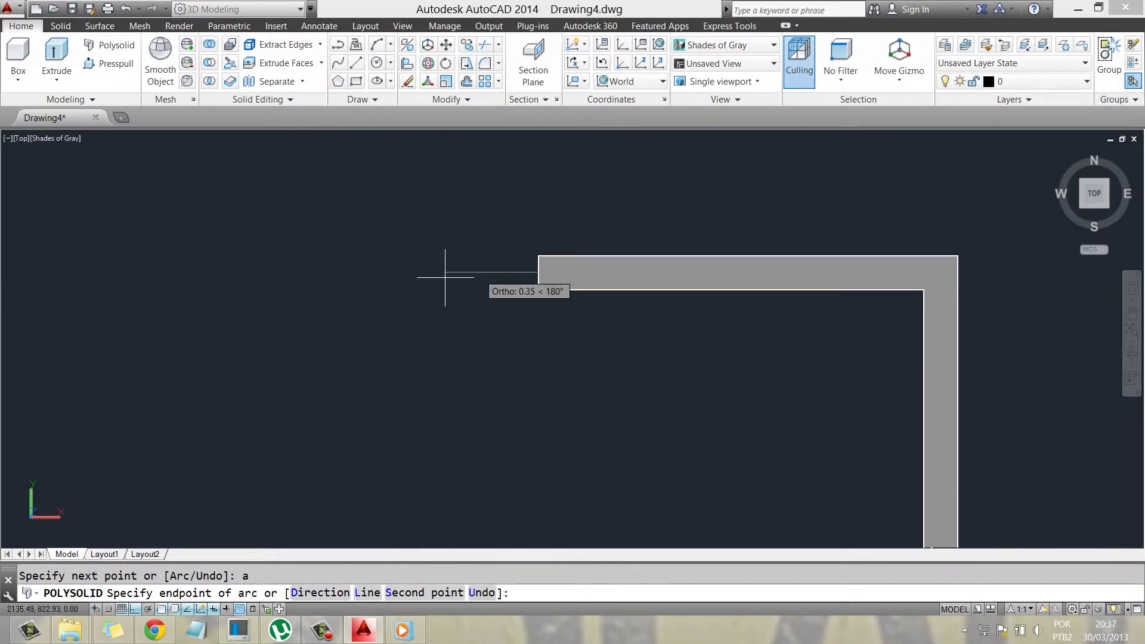
{"action": "scroll", "coordinate": [410, 287], "scroll_direction": "down", "scroll_amount": 4}
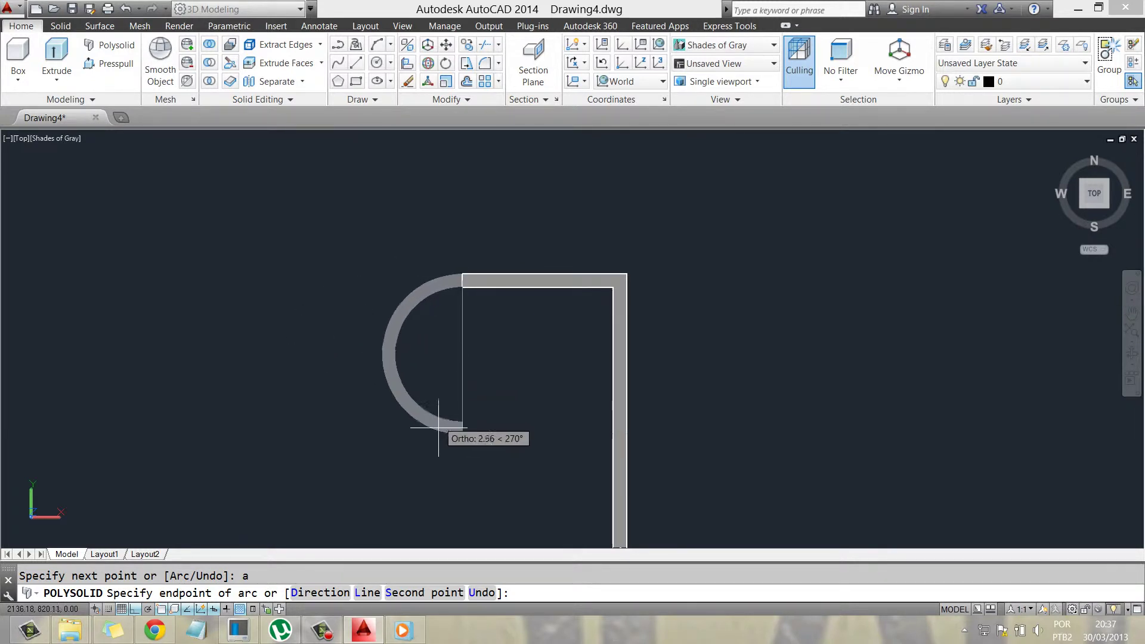
{"action": "scroll", "coordinate": [437, 376], "scroll_direction": "down", "scroll_amount": 4}
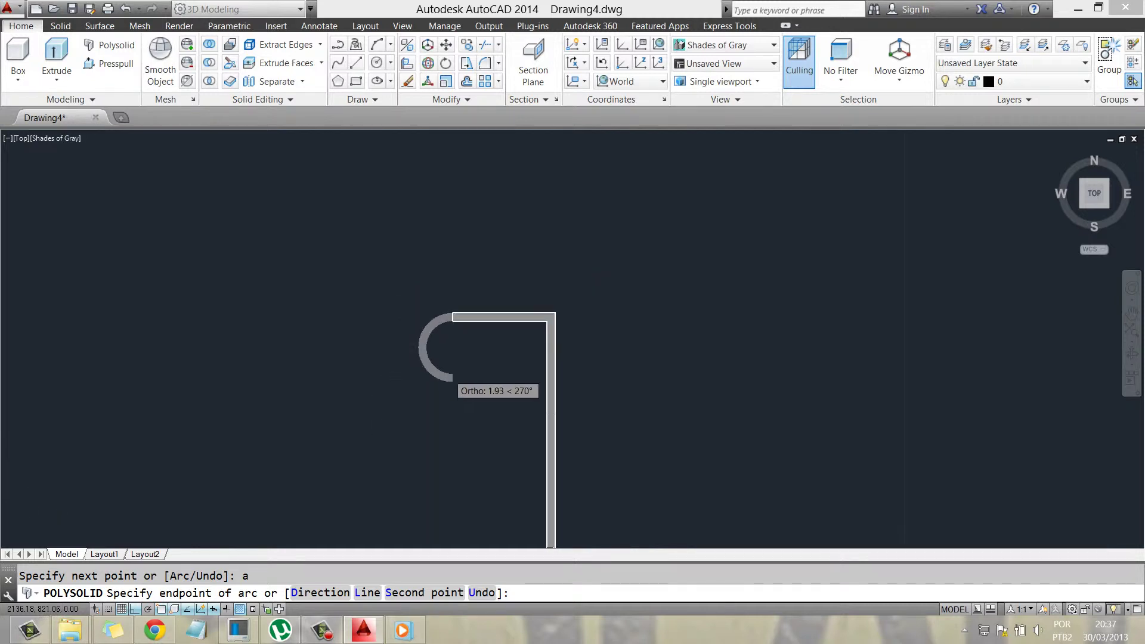
{"action": "scroll", "coordinate": [536, 325], "scroll_direction": "down", "scroll_amount": 2}
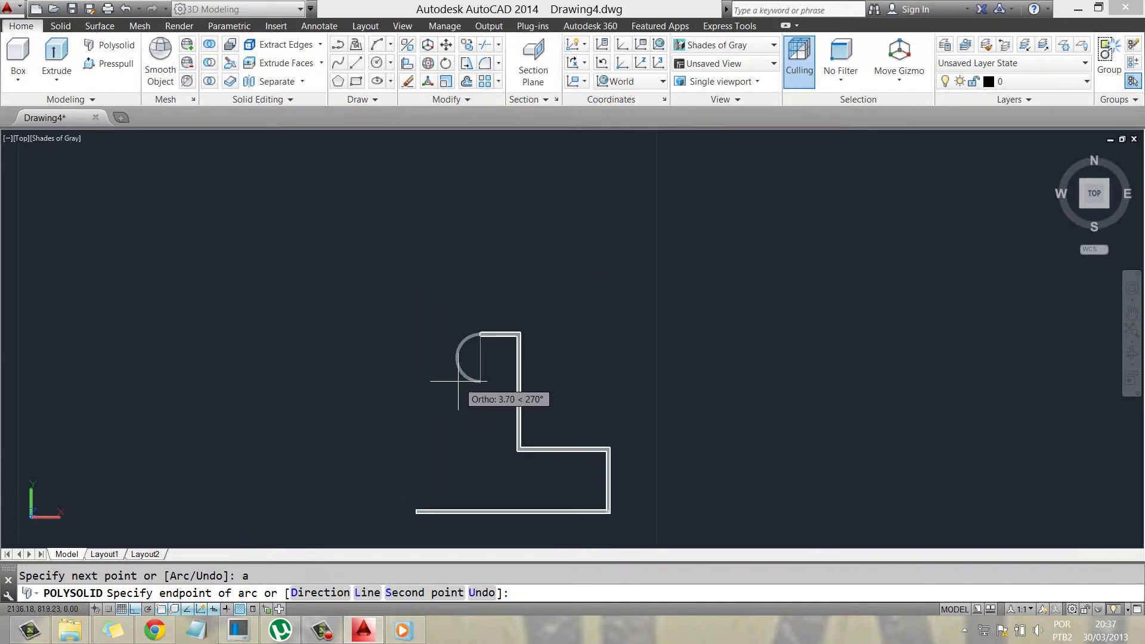
Finish the curved wall, add a 2-unit drop, a leftward run and a large semicircular wall
{"action": "left_click", "coordinate": [458, 380]}
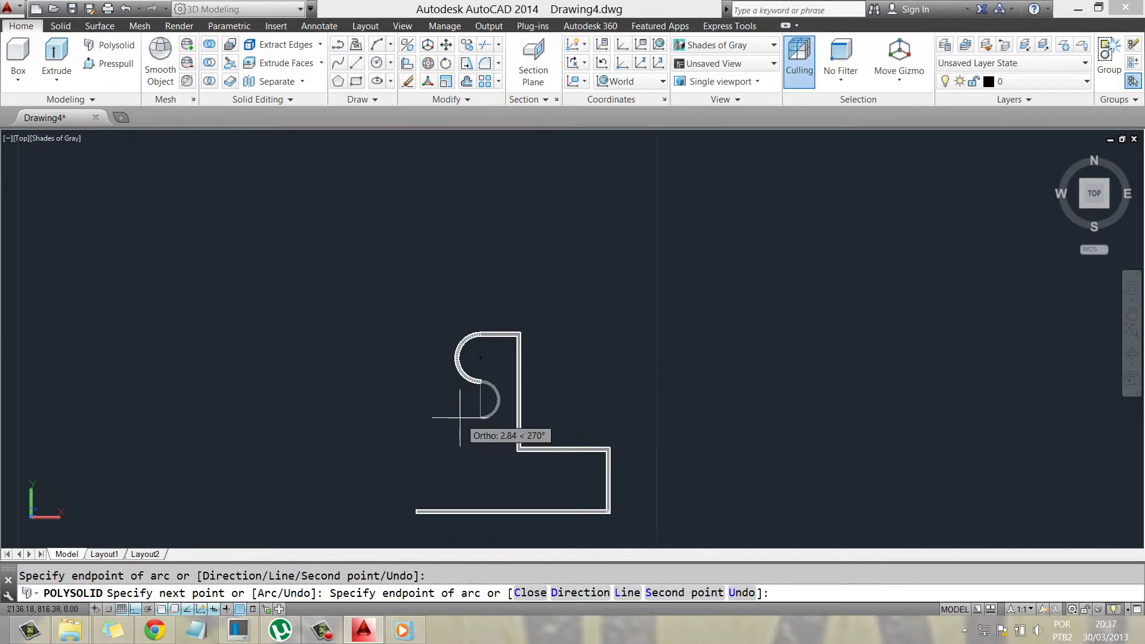
{"action": "type", "text": "l"}
{"action": "key", "text": "Return"}
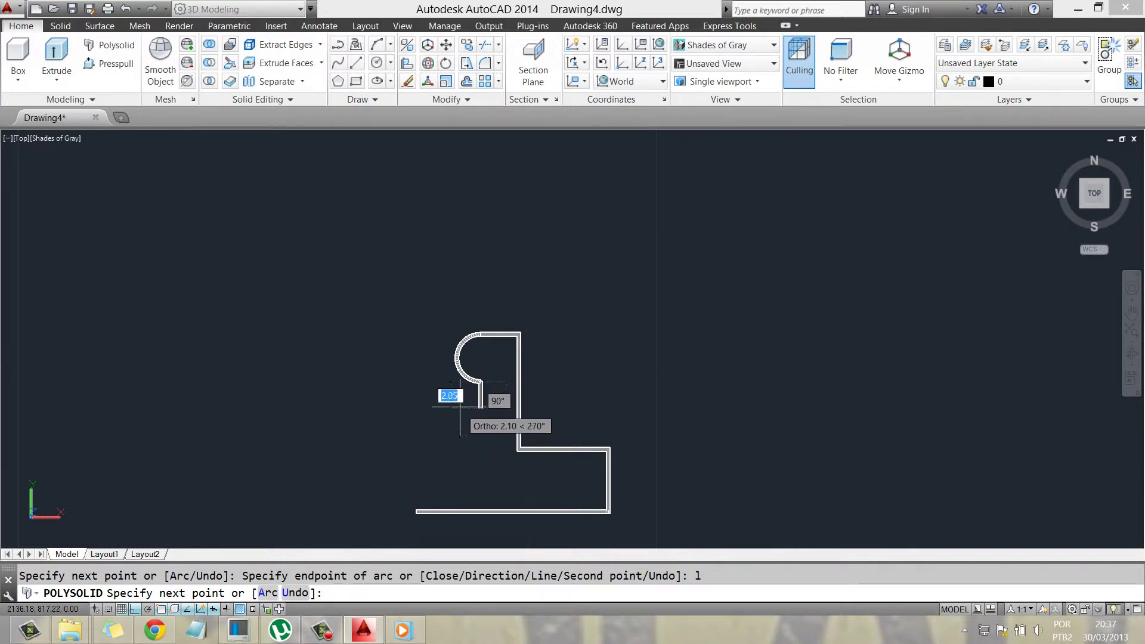
{"action": "type", "text": "2"}
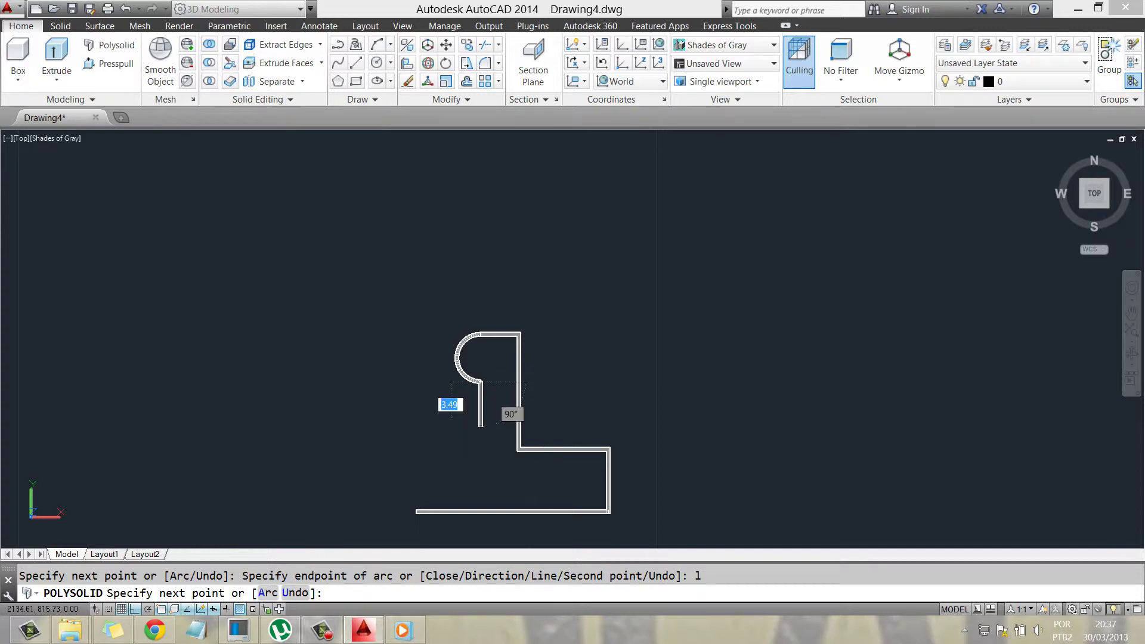
{"action": "left_click", "coordinate": [460, 426]}
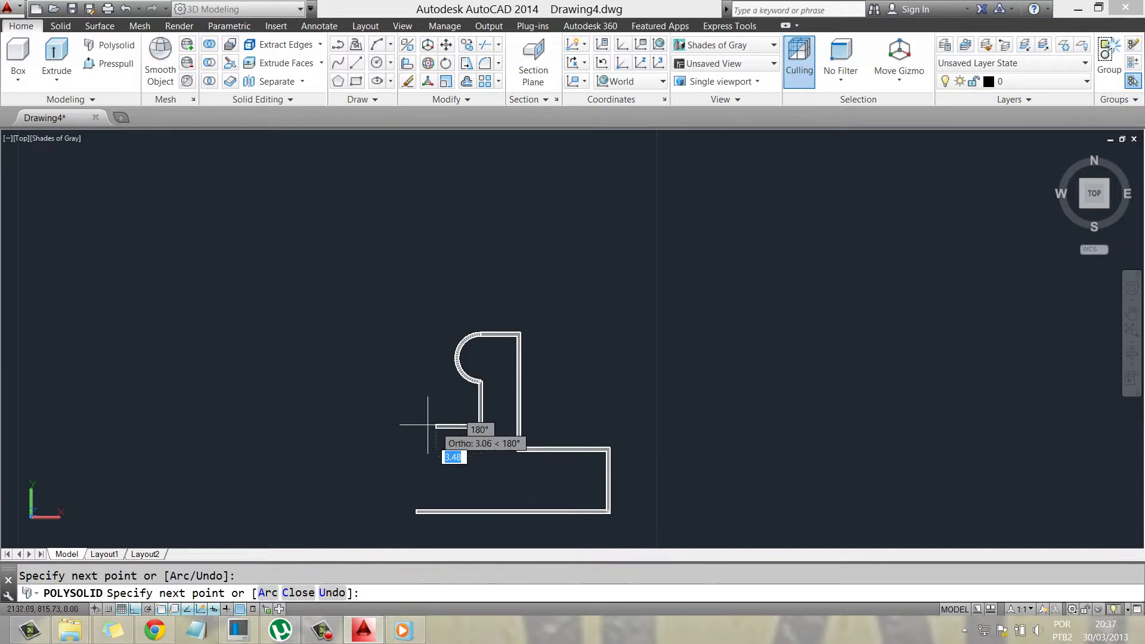
{"action": "left_click", "coordinate": [365, 425]}
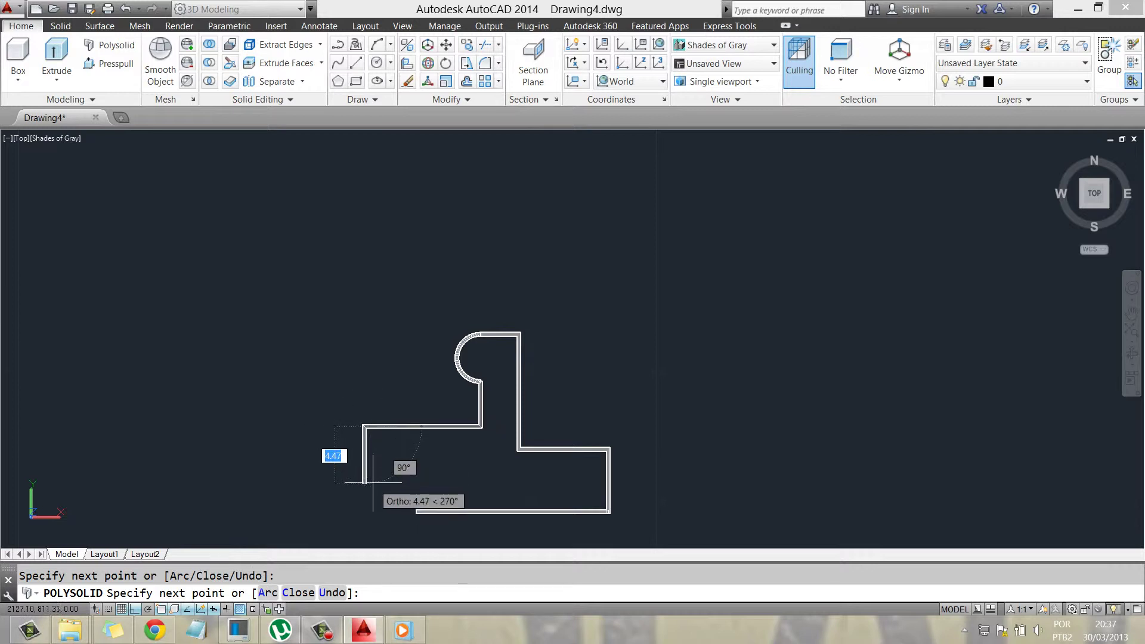
{"action": "type", "text": "a"}
{"action": "key", "text": "Return"}
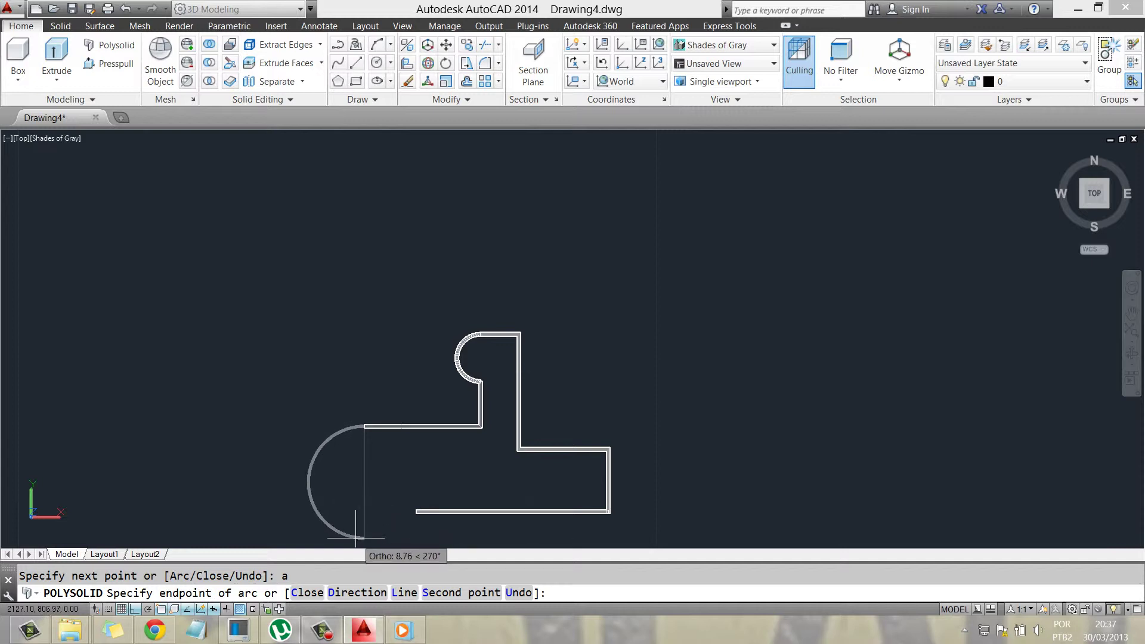
{"action": "left_click", "coordinate": [356, 538]}
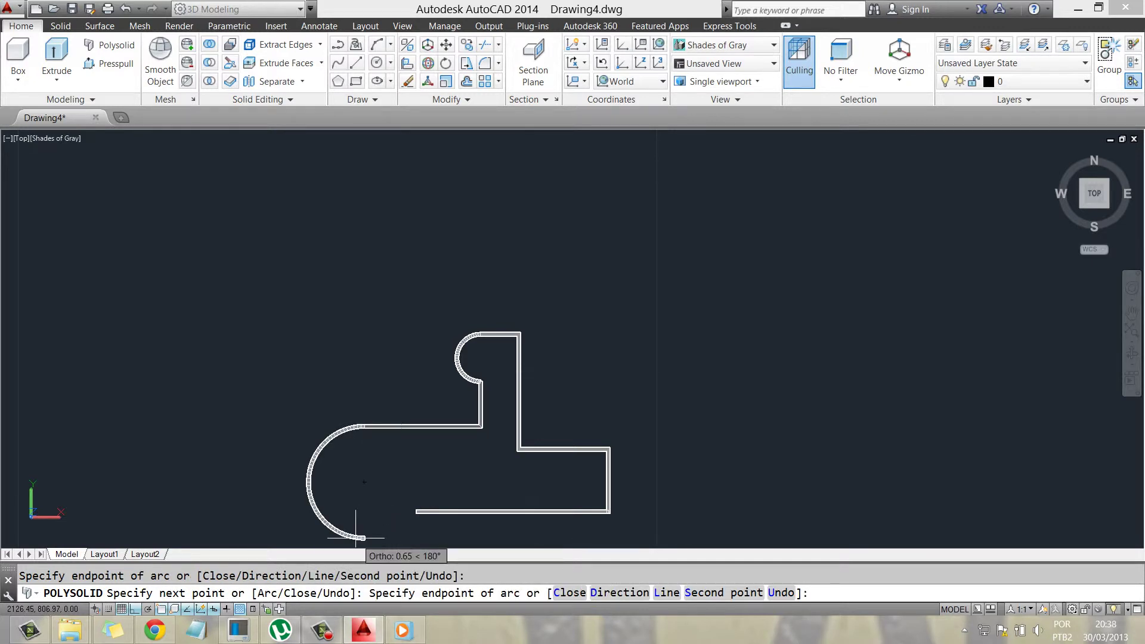
Finish the polysolid outline and view it from the SW isometric ViewCube corner
{"action": "type", "text": "l"}
{"action": "key", "text": "Return"}
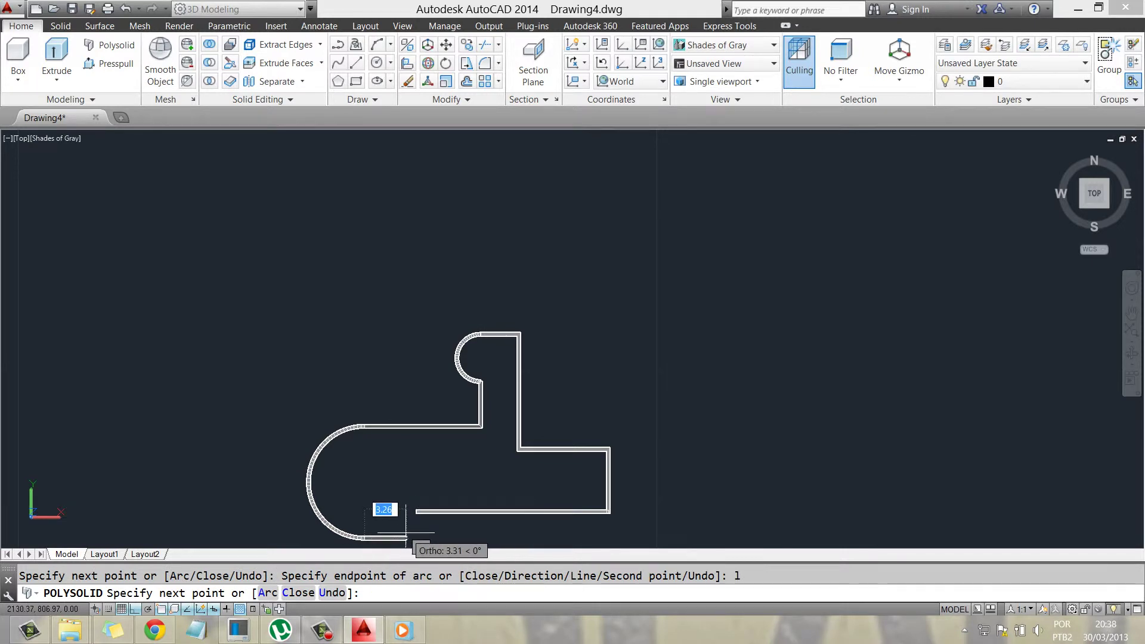
{"action": "scroll", "coordinate": [406, 533], "scroll_direction": "up", "scroll_amount": 1}
{"action": "scroll", "coordinate": [412, 526], "scroll_direction": "up", "scroll_amount": 2}
{"action": "scroll", "coordinate": [418, 519], "scroll_direction": "up", "scroll_amount": 2}
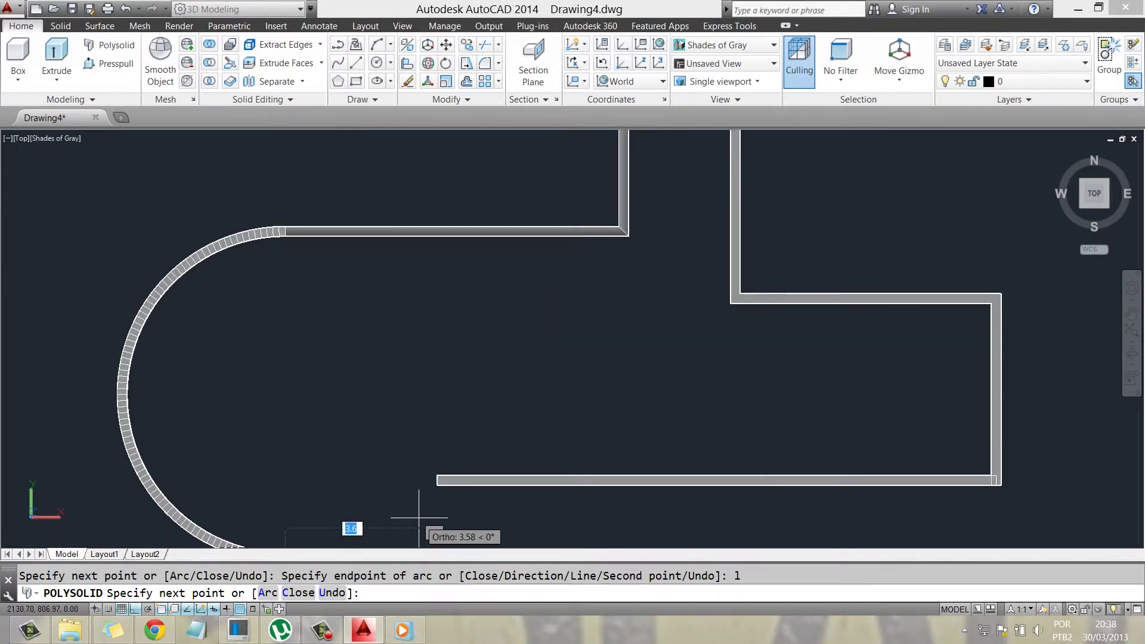
{"action": "scroll", "coordinate": [417, 514], "scroll_direction": "down", "scroll_amount": 4}
{"action": "scroll", "coordinate": [417, 506], "scroll_direction": "down", "scroll_amount": 4}
{"action": "scroll", "coordinate": [415, 499], "scroll_direction": "down", "scroll_amount": 2}
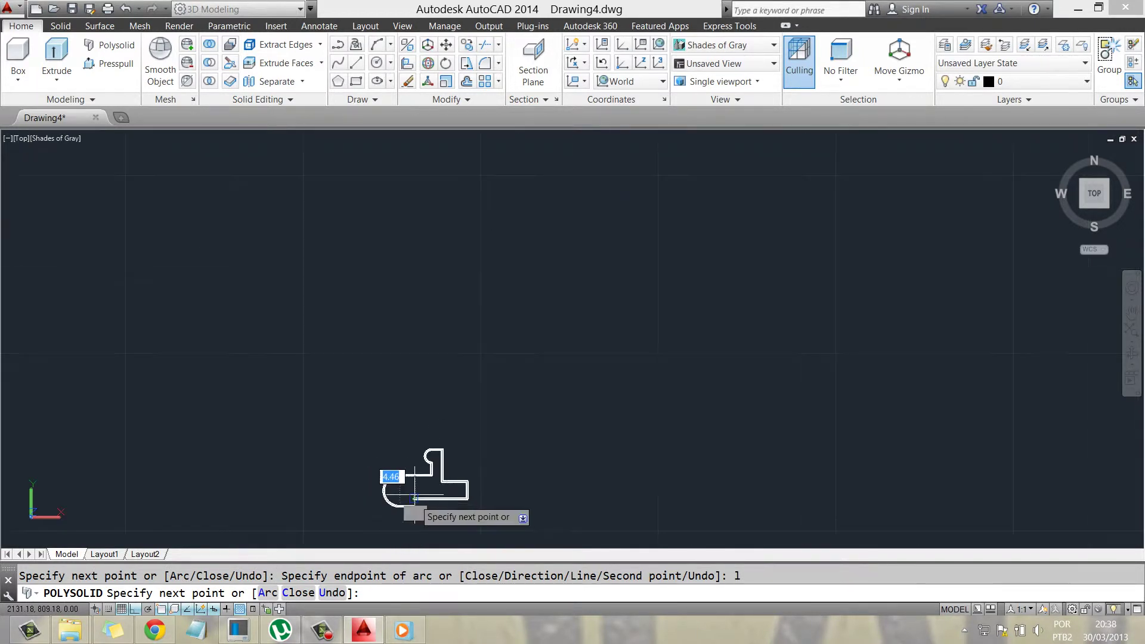
{"action": "scroll", "coordinate": [414, 497], "scroll_direction": "up", "scroll_amount": 2}
{"action": "scroll", "coordinate": [412, 499], "scroll_direction": "up", "scroll_amount": 3}
{"action": "scroll", "coordinate": [408, 500], "scroll_direction": "up", "scroll_amount": 4}
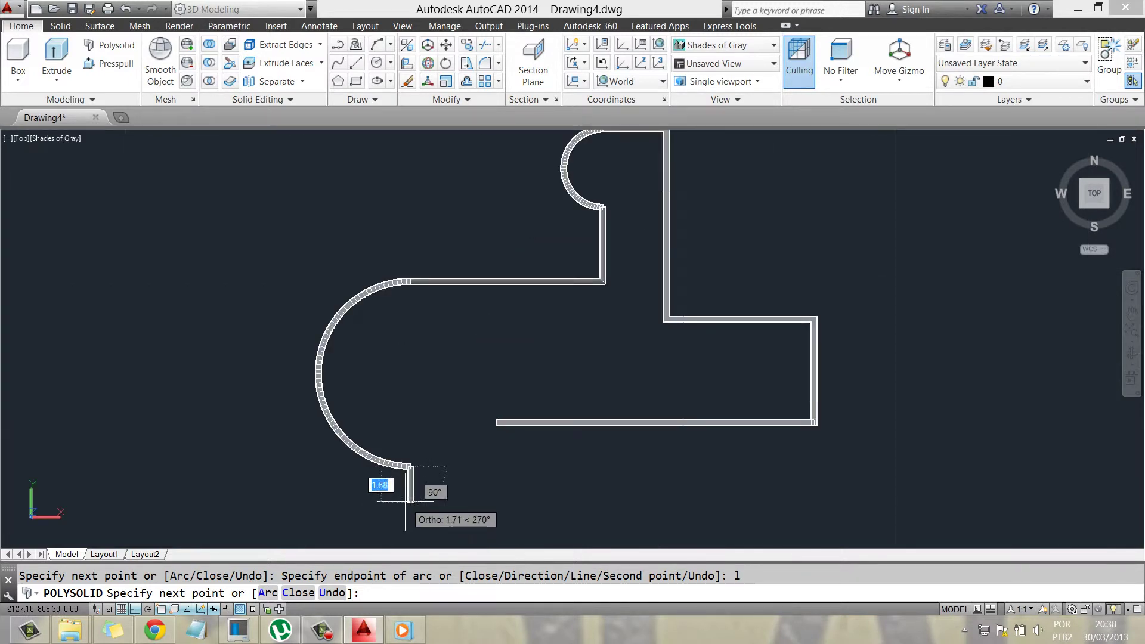
{"action": "scroll", "coordinate": [469, 473], "scroll_direction": "down", "scroll_amount": 2}
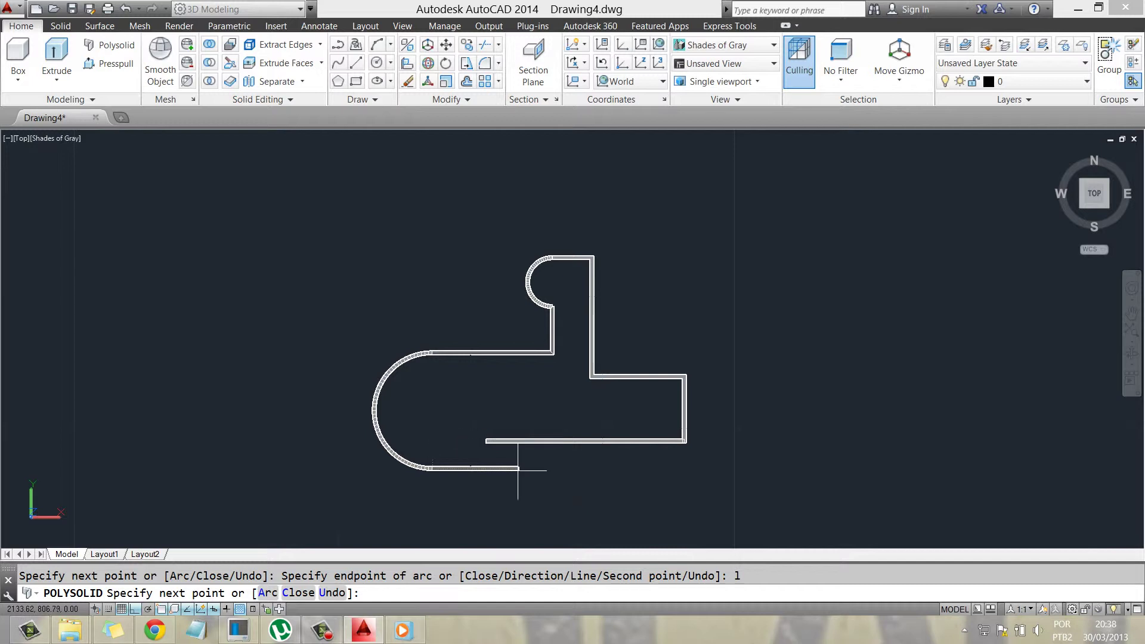
{"action": "key", "text": "Return"}
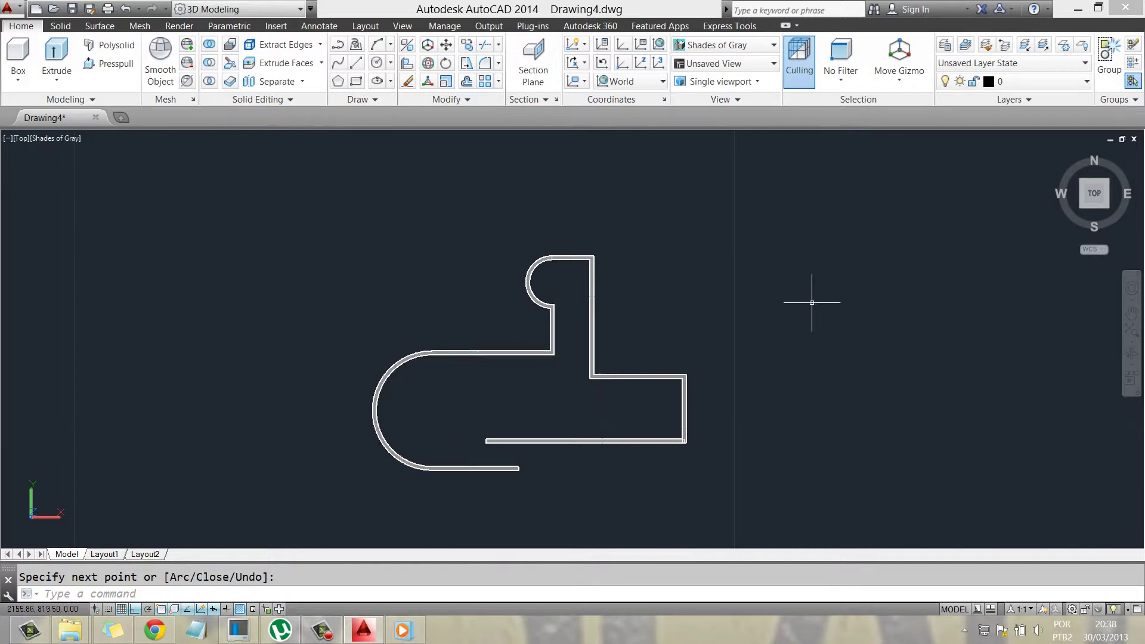
{"action": "mouse_move", "coordinate": [1094, 193]}
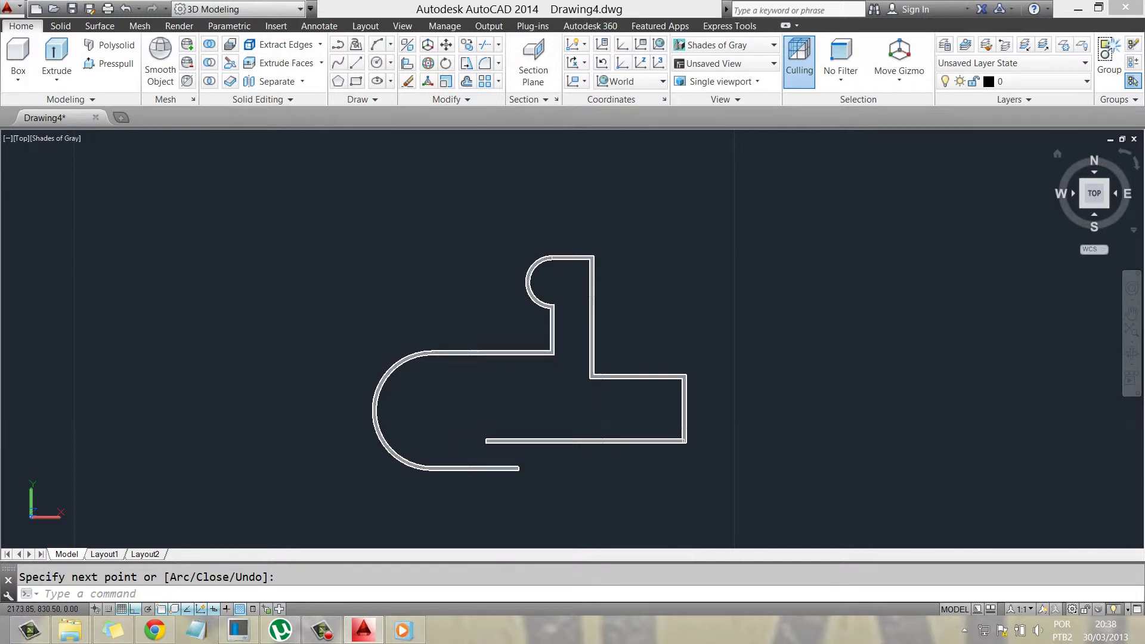
{"action": "left_click", "coordinate": [1081, 207]}
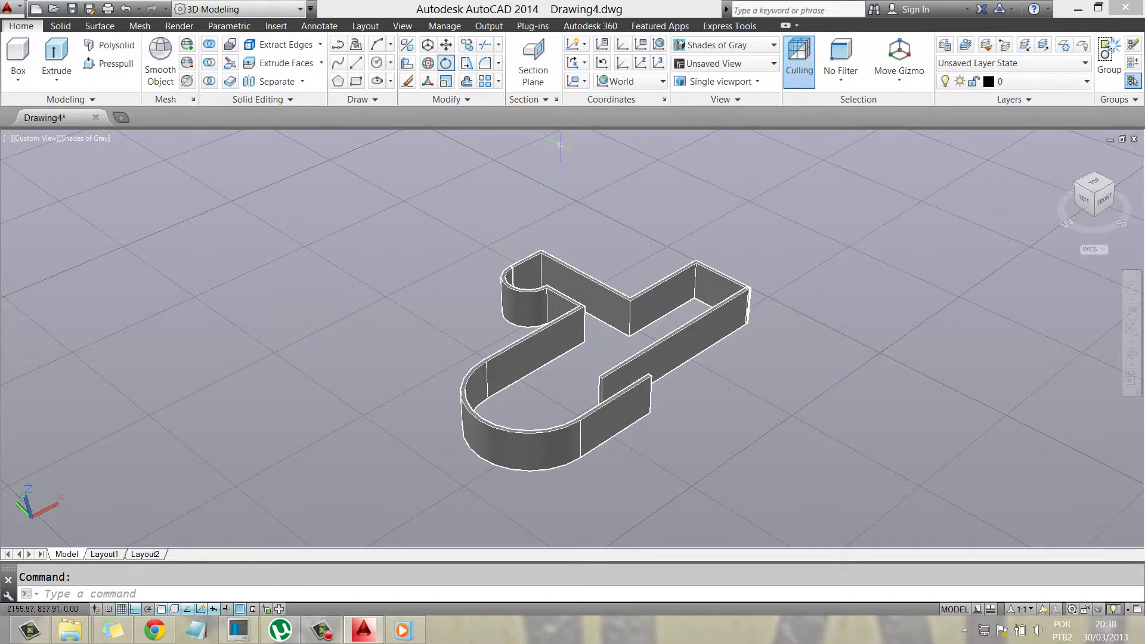
Orbit the walls from the View tab to a low, nearly side-on angle
{"action": "left_click", "coordinate": [403, 25]}
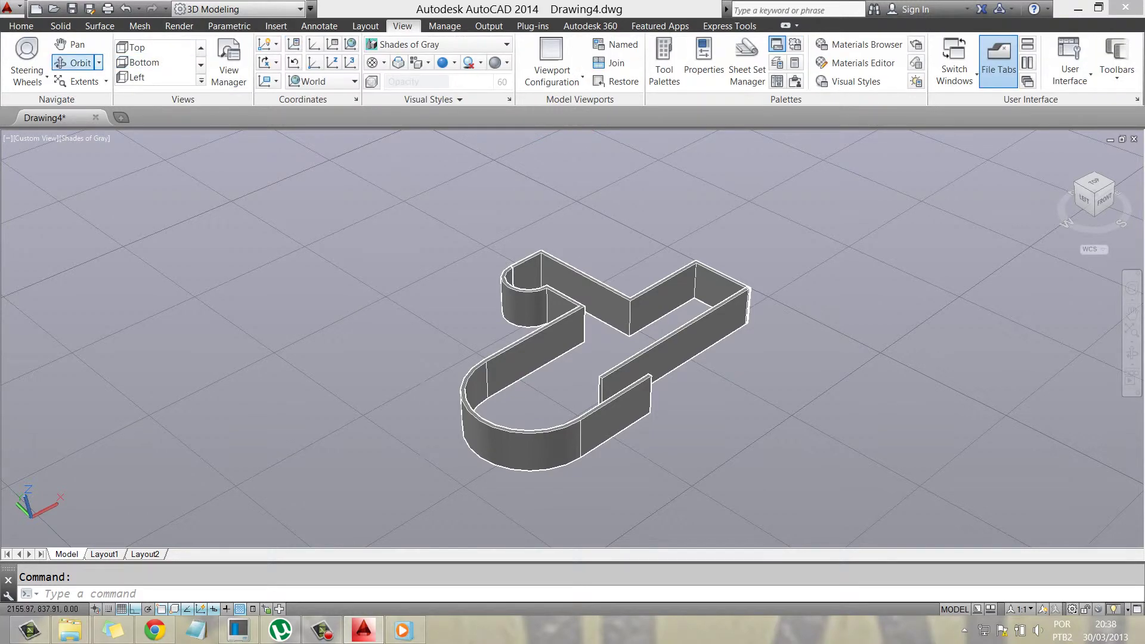
{"action": "left_click", "coordinate": [73, 62]}
{"action": "mouse_move", "coordinate": [573, 269]}
{"action": "left_mouse_down"}
{"action": "mouse_move", "coordinate": [573, 370]}
{"action": "mouse_move", "coordinate": [596, 268]}
{"action": "mouse_move", "coordinate": [573, 357]}
{"action": "mouse_move", "coordinate": [560, 281]}
{"action": "left_mouse_up"}
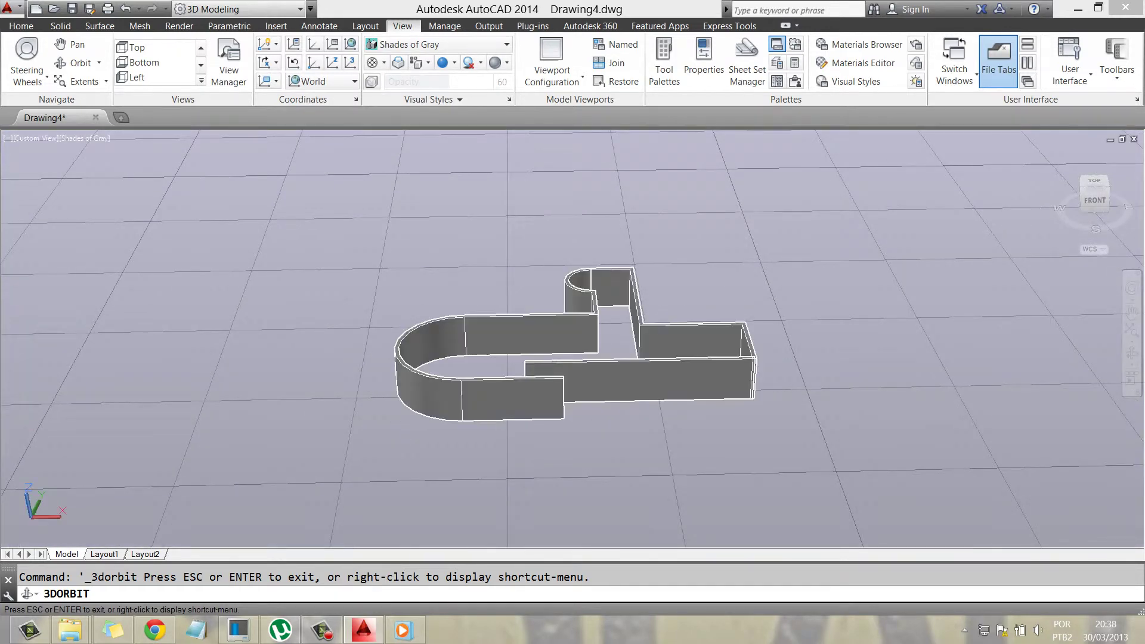
Show the walls in the Realistic style and orbit them to face the front
{"action": "left_click", "coordinate": [438, 44]}
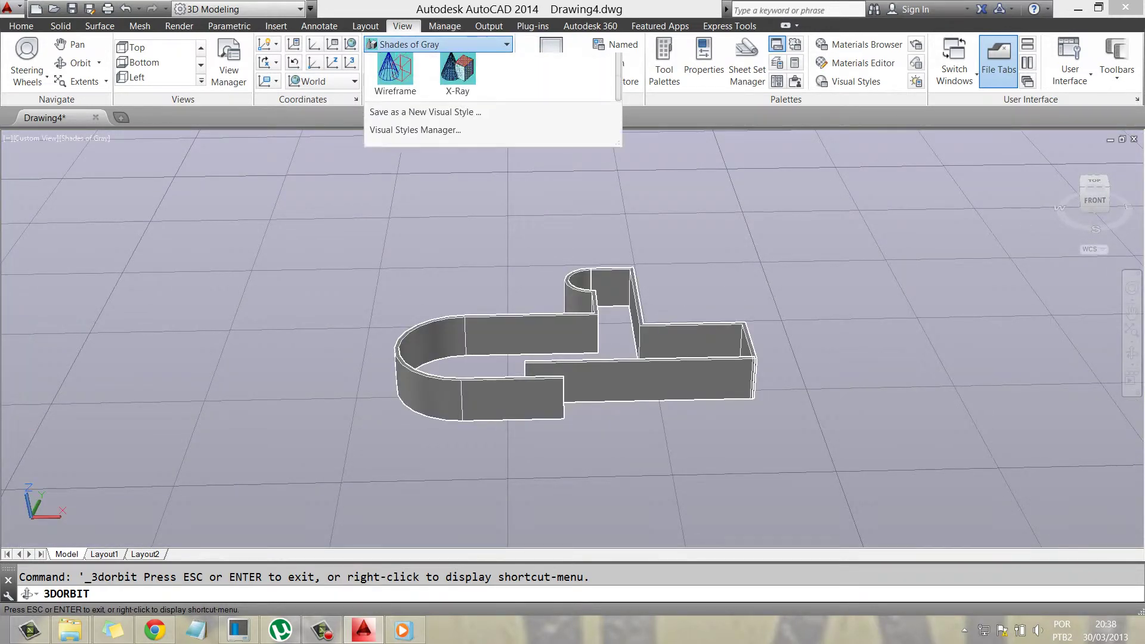
{"action": "key", "text": "Escape"}
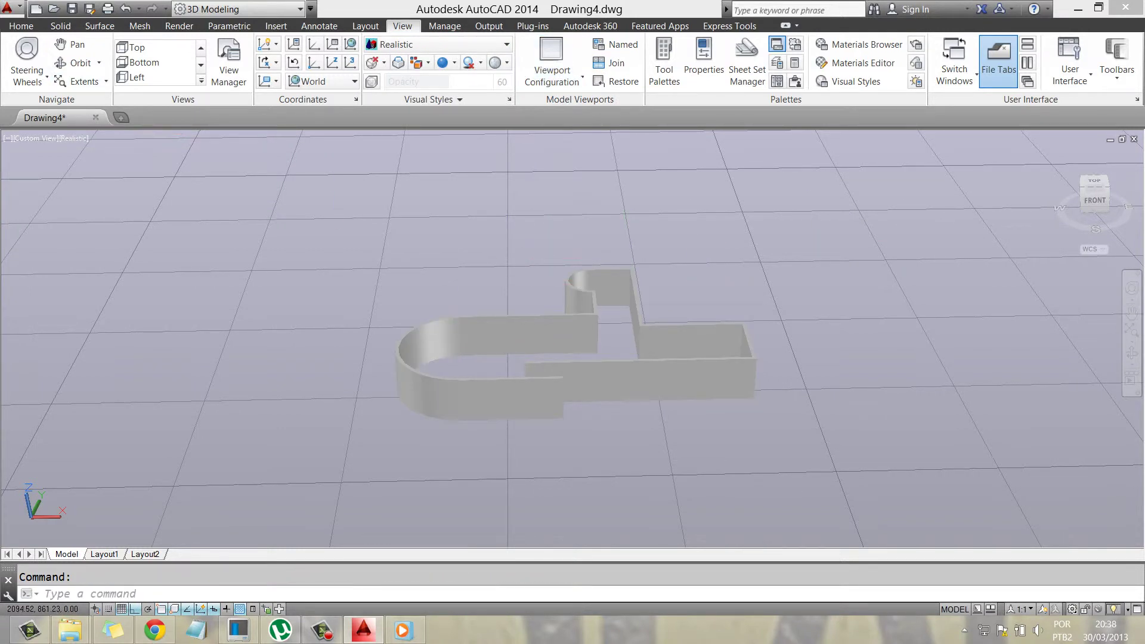
{"action": "left_click", "coordinate": [74, 62]}
{"action": "left_click_drag", "start_coordinate": [537, 358], "coordinate": [626, 346]}
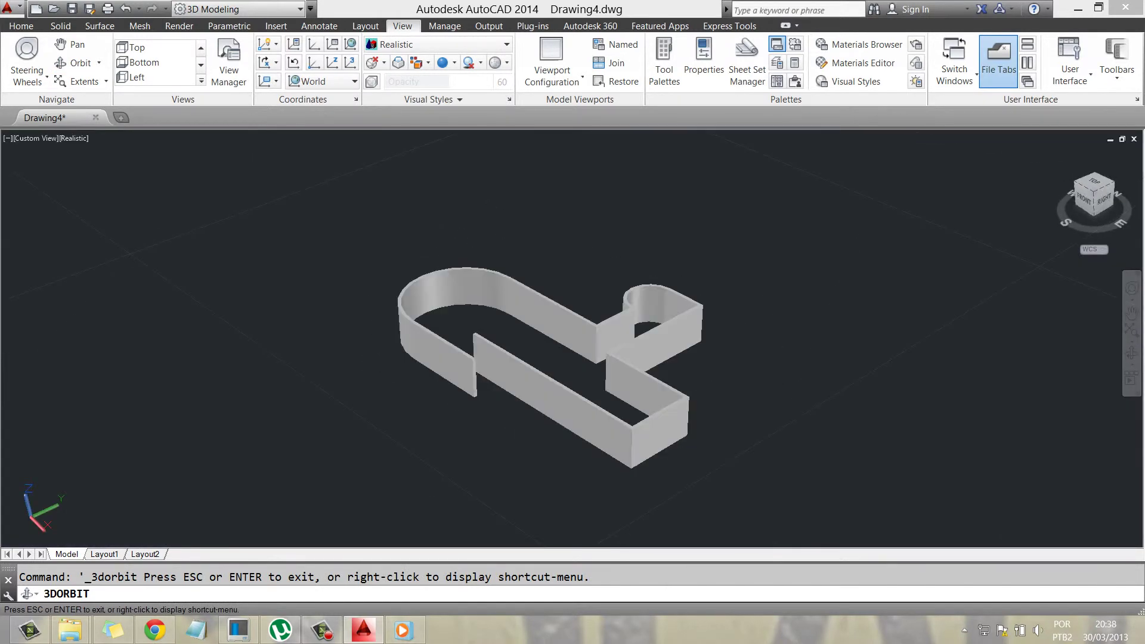
{"action": "mouse_move", "coordinate": [537, 358]}
{"action": "left_mouse_down"}
{"action": "mouse_move", "coordinate": [626, 358]}
{"action": "mouse_move", "coordinate": [579, 358]}
{"action": "mouse_move", "coordinate": [596, 352]}
{"action": "left_mouse_up"}
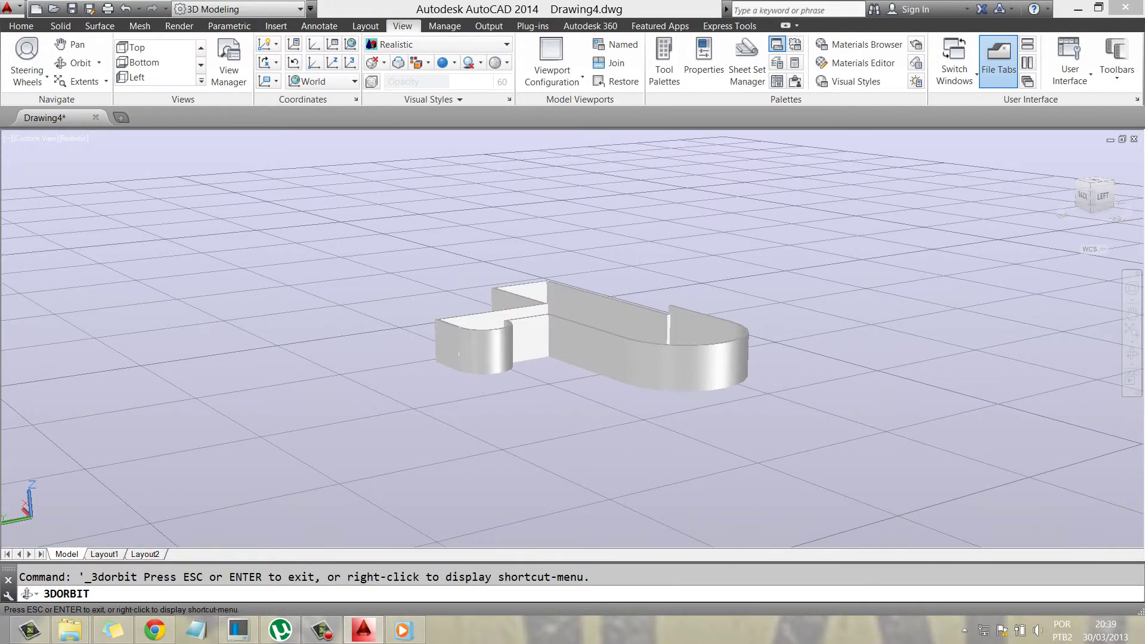
Switch the walls to the X-Ray visual style and end the orbit
{"action": "left_click", "coordinate": [453, 44]}
{"action": "left_click", "coordinate": [452, 182]}
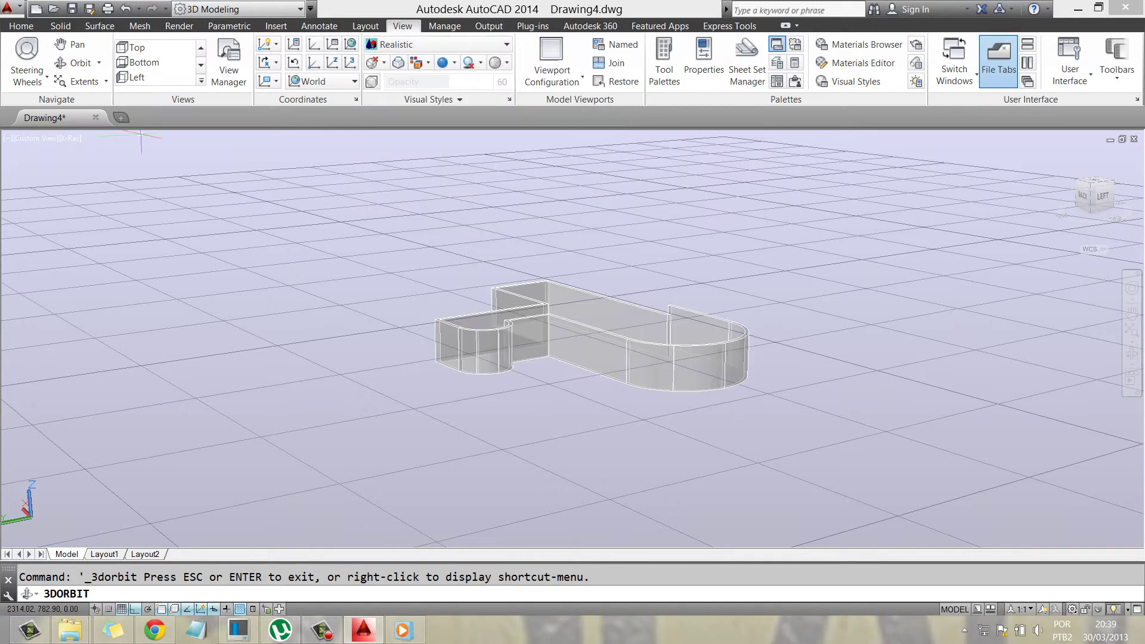
{"action": "key", "text": "Escape"}
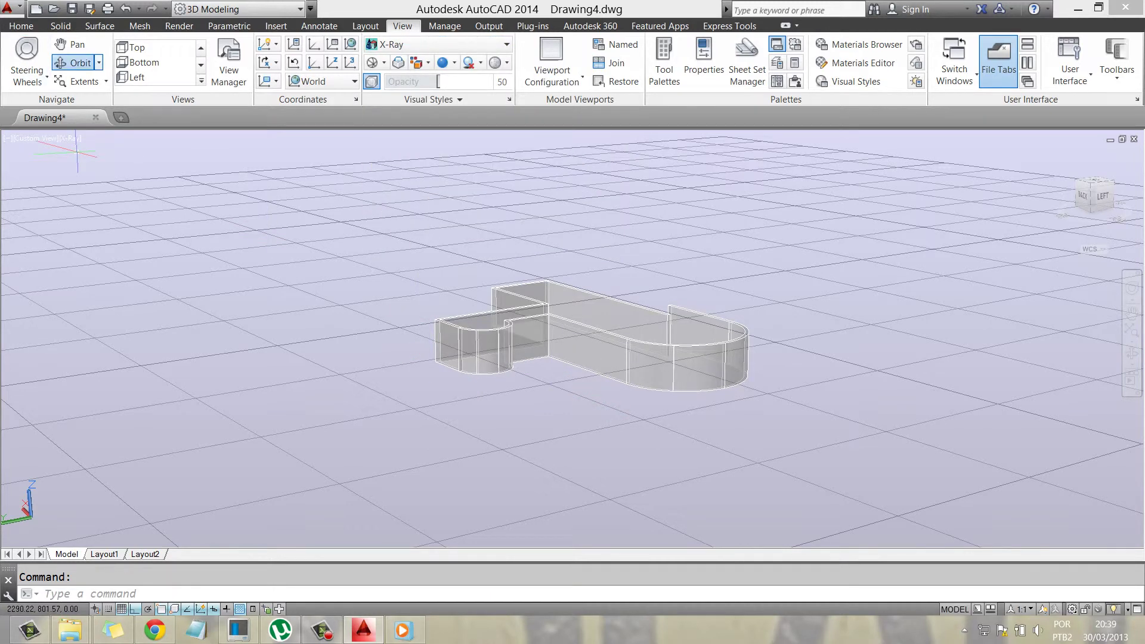
Orbit the transparent X-Ray walls down to a nearly edge-on, ground-level side view
{"action": "left_click", "coordinate": [77, 63]}
{"action": "mouse_move", "coordinate": [573, 334]}
{"action": "left_mouse_down"}
{"action": "mouse_move", "coordinate": [656, 322]}
{"action": "mouse_move", "coordinate": [585, 346]}
{"action": "mouse_move", "coordinate": [566, 328]}
{"action": "left_mouse_up"}
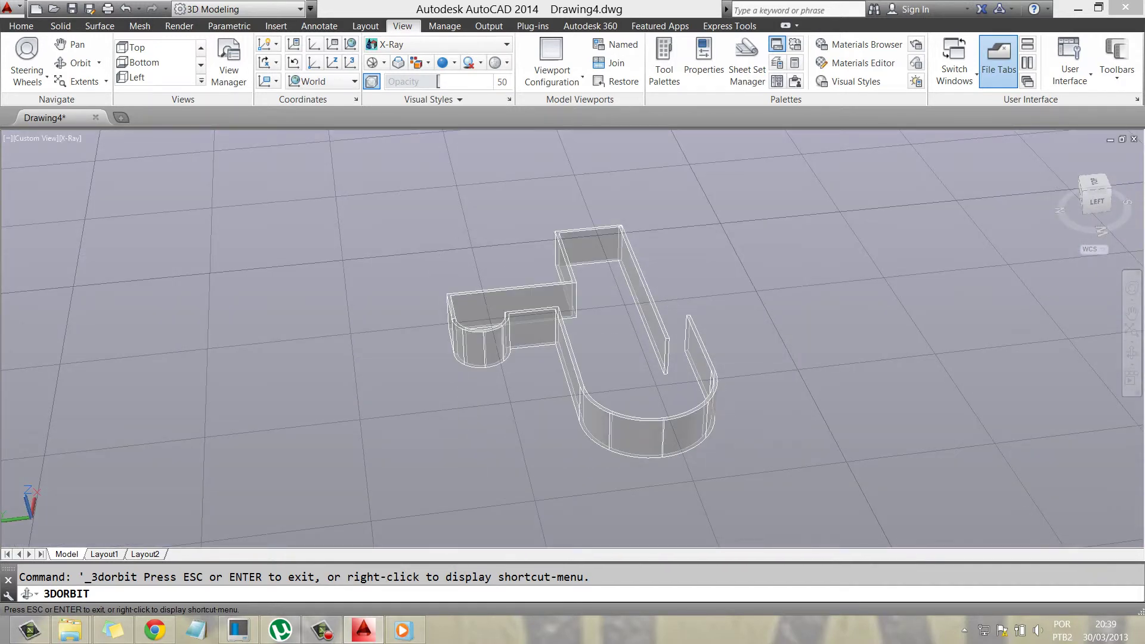
{"action": "mouse_move", "coordinate": [473, 358]}
{"action": "left_mouse_down"}
{"action": "mouse_move", "coordinate": [480, 305]}
{"action": "mouse_move", "coordinate": [454, 305]}
{"action": "mouse_move", "coordinate": [473, 325]}
{"action": "mouse_move", "coordinate": [481, 269]}
{"action": "left_mouse_up"}
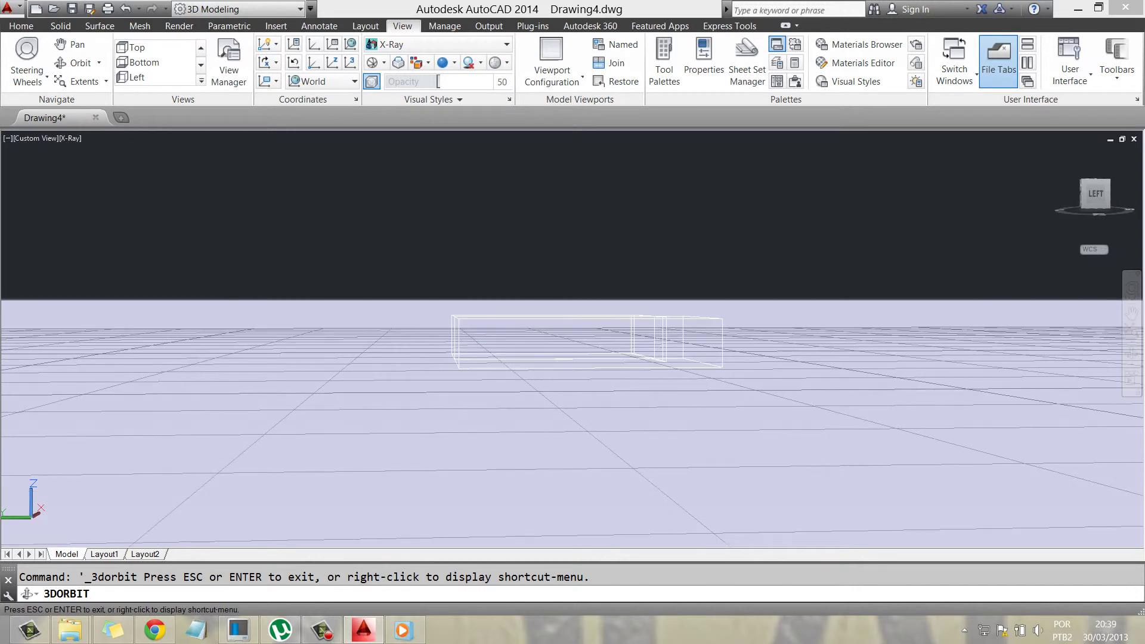